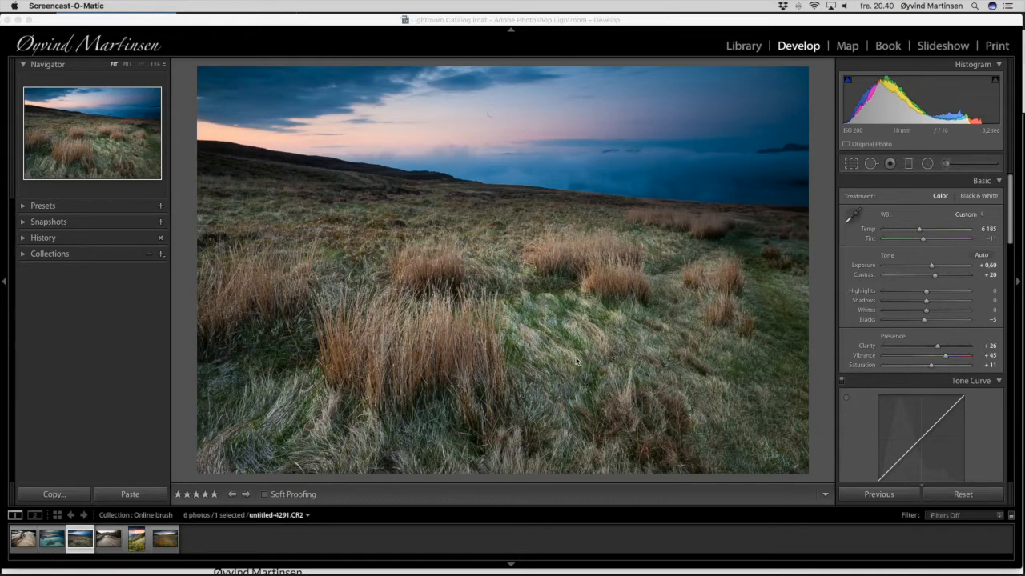
Activate the Adjustment Brush on the grassy hillside photo and set its size to 9.
left_click(563, 358)
left_click(947, 164)
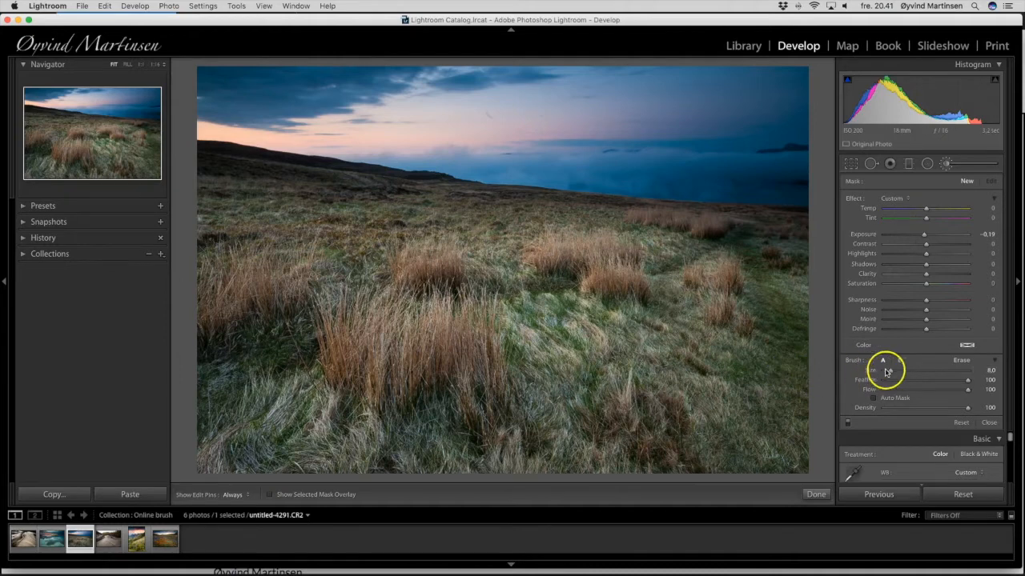
left_click_drag(889, 370, 891, 373)
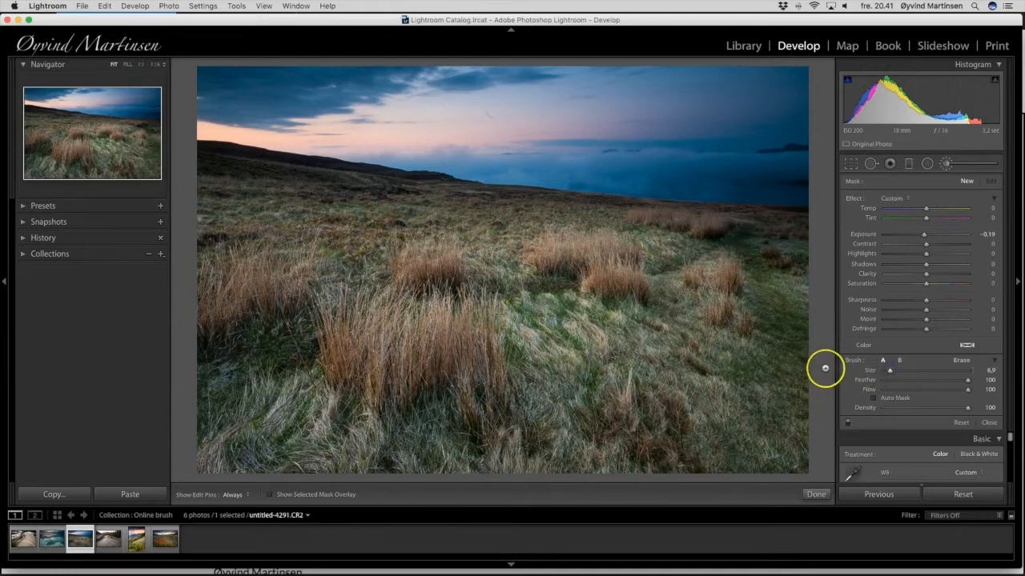
scroll(782, 360, "up", 7)
scroll(782, 360, "down", 3)
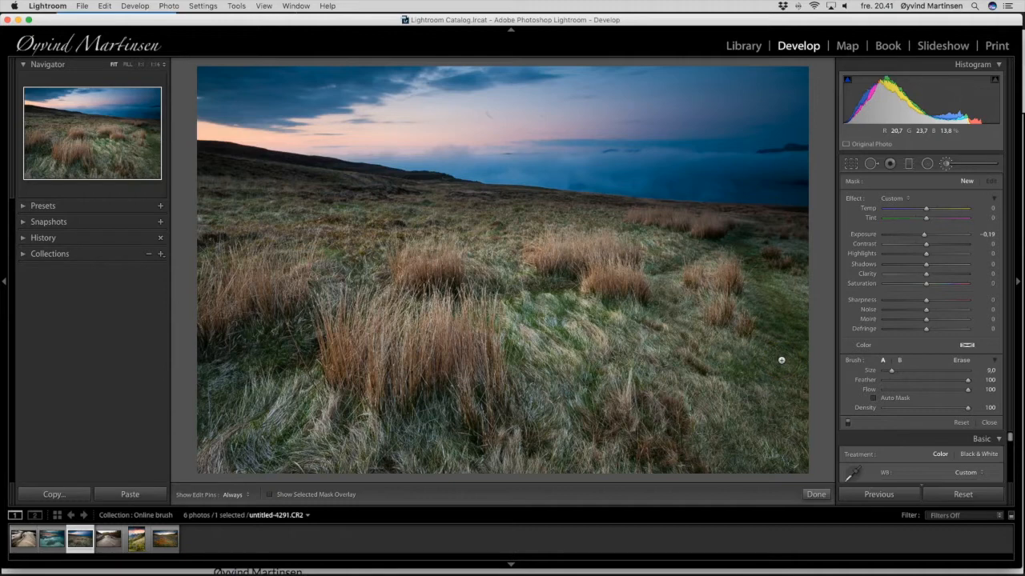
left_click_drag(779, 360, 778, 360)
left_click(762, 370)
mouse_move(761, 370)
left_mouse_down()
mouse_move(410, 381)
mouse_move(404, 347)
mouse_move(365, 362)
mouse_move(304, 339)
mouse_move(246, 272)
mouse_move(477, 377)
mouse_move(411, 356)
mouse_move(544, 289)
mouse_move(573, 260)
mouse_move(615, 267)
mouse_move(613, 255)
mouse_move(611, 265)
mouse_move(658, 270)
mouse_move(789, 239)
mouse_move(768, 236)
mouse_move(776, 210)
mouse_move(744, 179)
mouse_move(701, 239)
mouse_move(672, 231)
mouse_move(592, 255)
mouse_move(404, 384)
mouse_move(378, 378)
mouse_move(371, 345)
mouse_move(425, 388)
mouse_move(442, 337)
mouse_move(457, 362)
mouse_move(347, 368)
mouse_move(336, 355)
mouse_move(425, 362)
mouse_move(452, 364)
left_mouse_up()
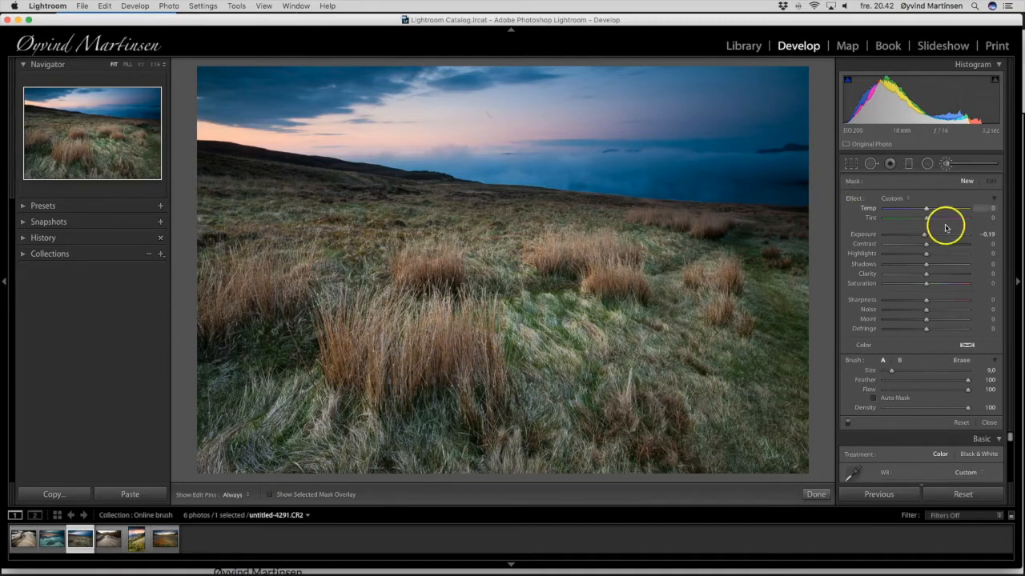
Set the brush exposure to 0.21 and paint over the brown grass tussocks in the foreground and middle of the field.
left_click_drag(924, 237, 924, 239)
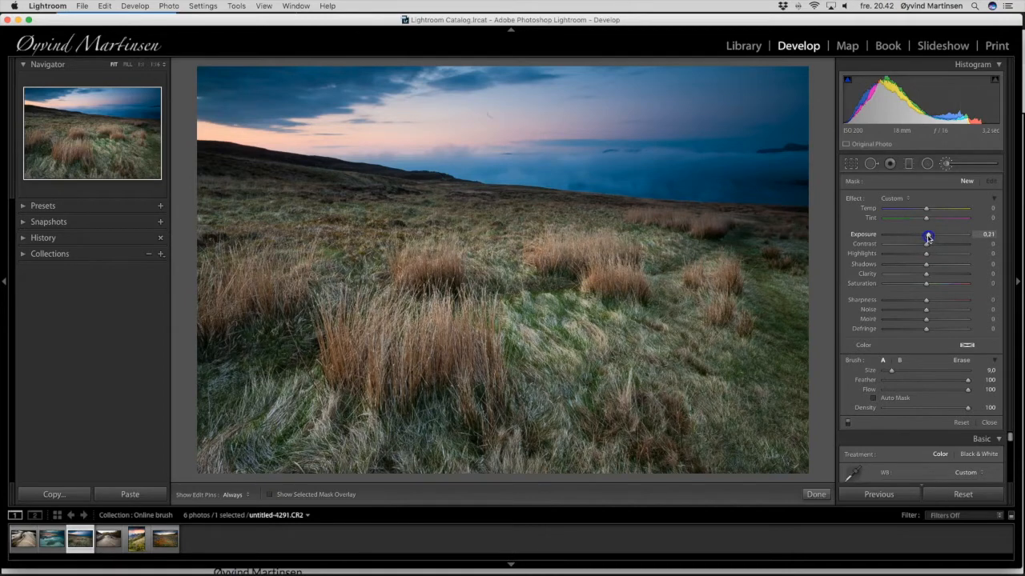
left_click_drag(927, 237, 927, 238)
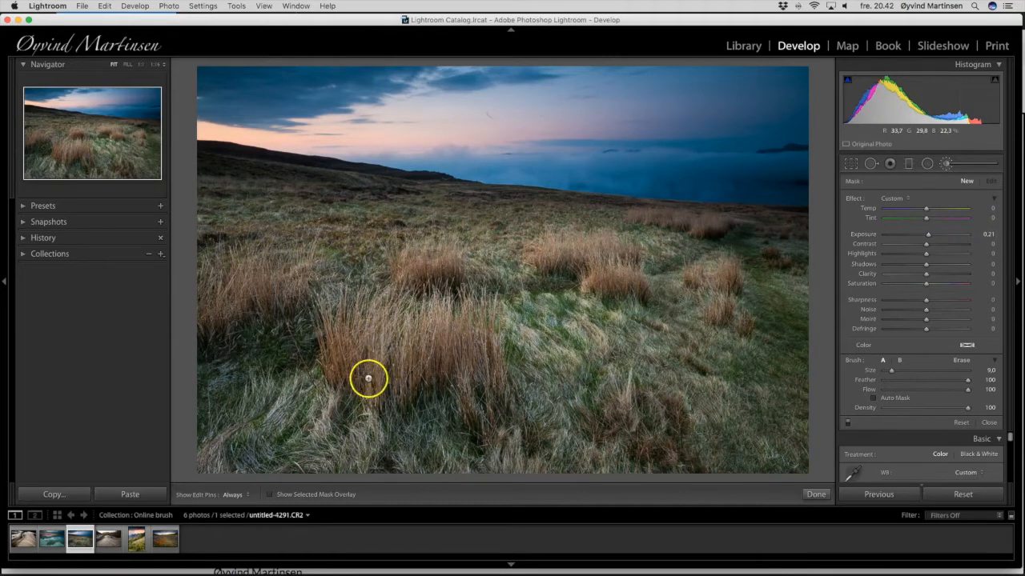
mouse_move(350, 372)
left_mouse_down()
mouse_move(353, 340)
mouse_move(375, 369)
mouse_move(390, 333)
mouse_move(383, 413)
mouse_move(448, 327)
mouse_move(481, 362)
mouse_move(481, 407)
mouse_move(484, 372)
mouse_move(477, 421)
mouse_move(482, 373)
left_mouse_up()
mouse_move(280, 313)
left_mouse_down()
mouse_move(256, 280)
mouse_move(228, 289)
left_mouse_up()
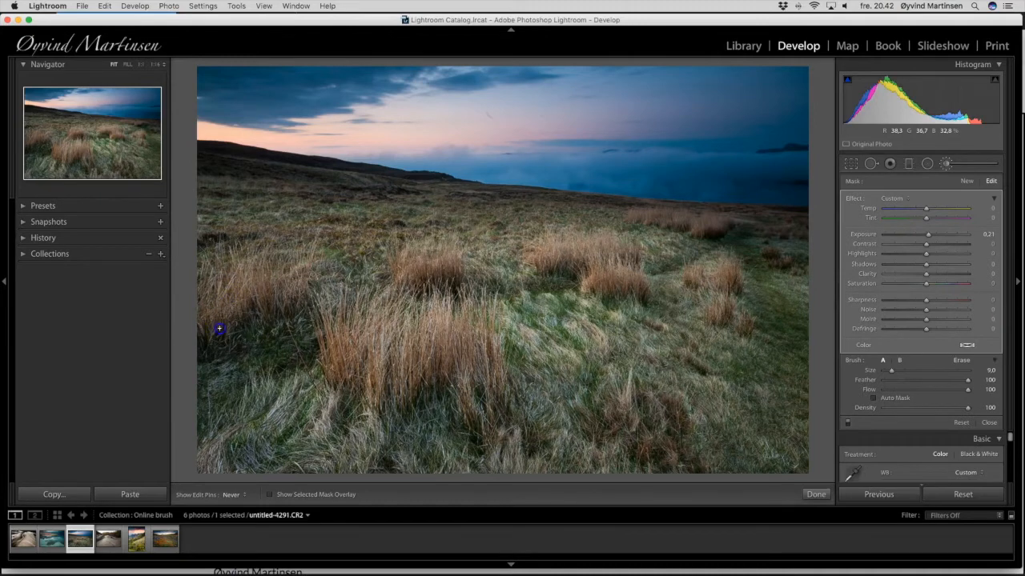
left_click_drag(285, 291, 289, 292)
mouse_move(434, 283)
left_mouse_down()
mouse_move(407, 268)
mouse_move(449, 265)
left_mouse_up()
mouse_move(565, 237)
left_mouse_down()
mouse_move(605, 274)
mouse_move(635, 280)
mouse_move(627, 259)
mouse_move(549, 256)
left_mouse_up()
key("h")
mouse_move(728, 279)
left_mouse_down()
mouse_move(722, 306)
mouse_move(731, 288)
mouse_move(702, 280)
mouse_move(728, 276)
mouse_move(745, 322)
mouse_move(725, 321)
mouse_move(689, 278)
left_mouse_up()
Reduce the brush size to 4 and brighten the distant brown tussocks near the horizon with the same mask.
scroll(651, 219, "down", 5)
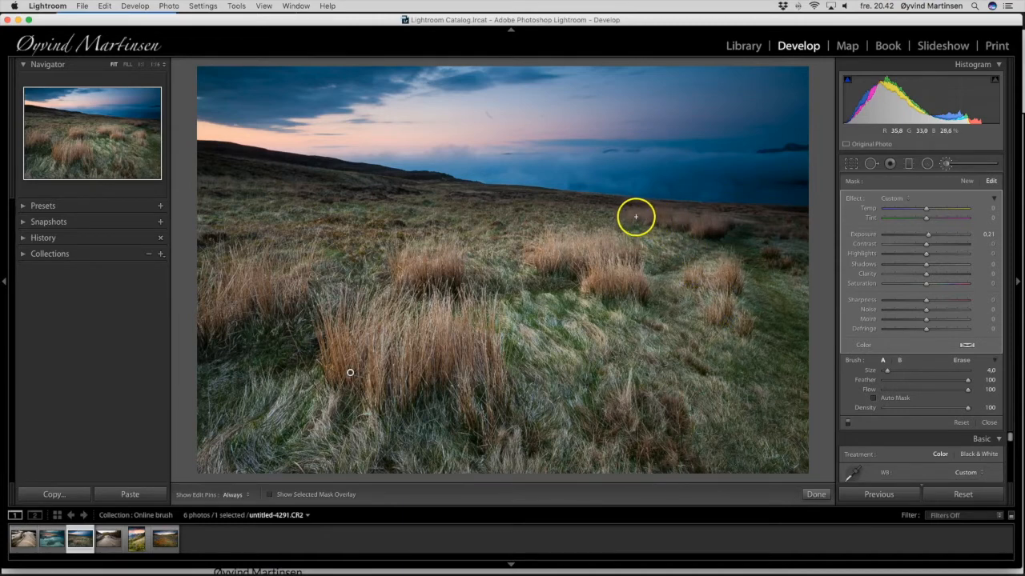
key("h")
key("h")
mouse_move(645, 218)
left_mouse_down()
mouse_move(712, 229)
mouse_move(652, 222)
left_mouse_up()
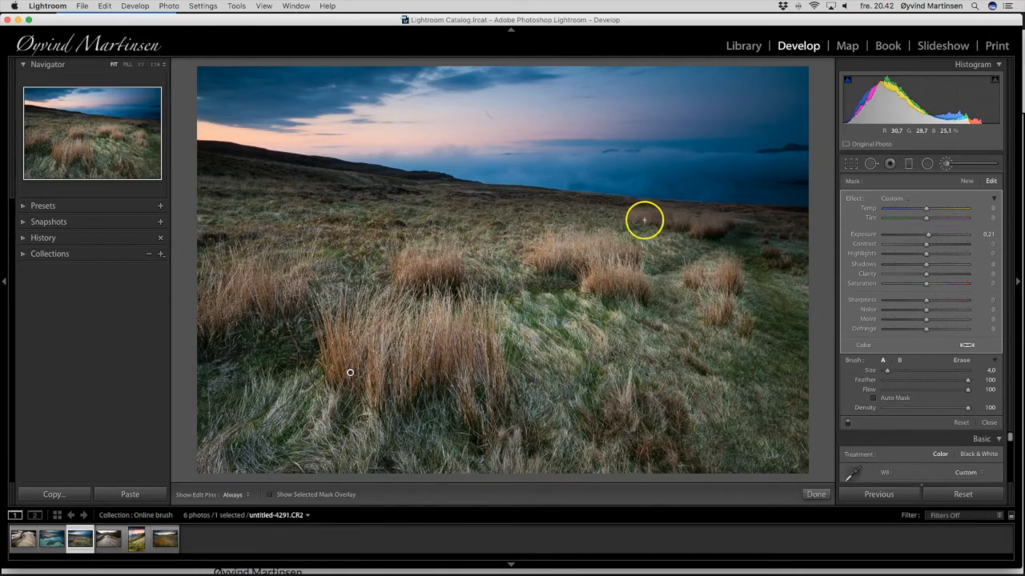
scroll(645, 220, "up", 4)
key("h")
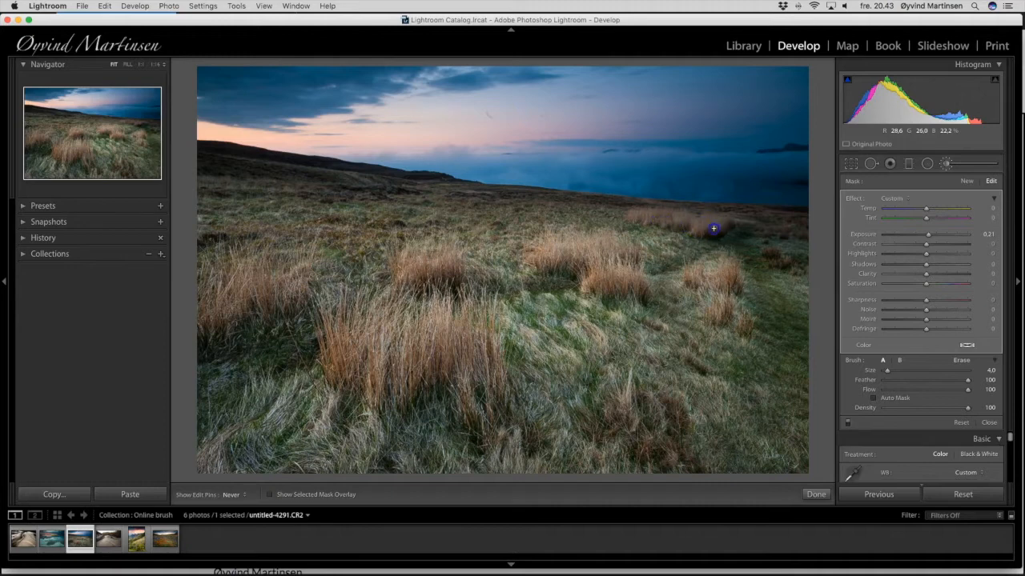
key("h")
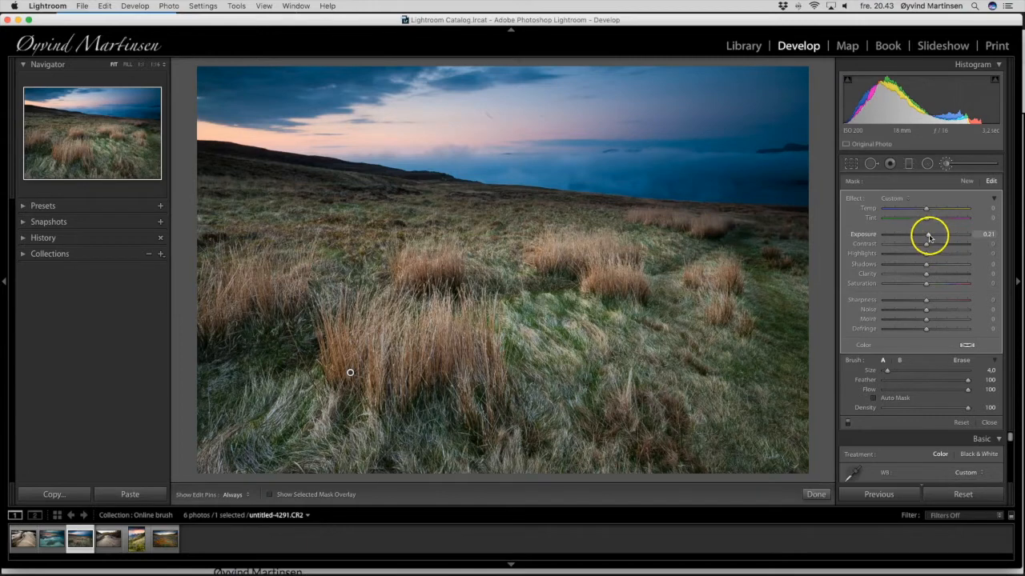
Compare stronger and weaker exposure on the tussock mask and settle on 0.24.
left_click_drag(928, 237, 933, 237)
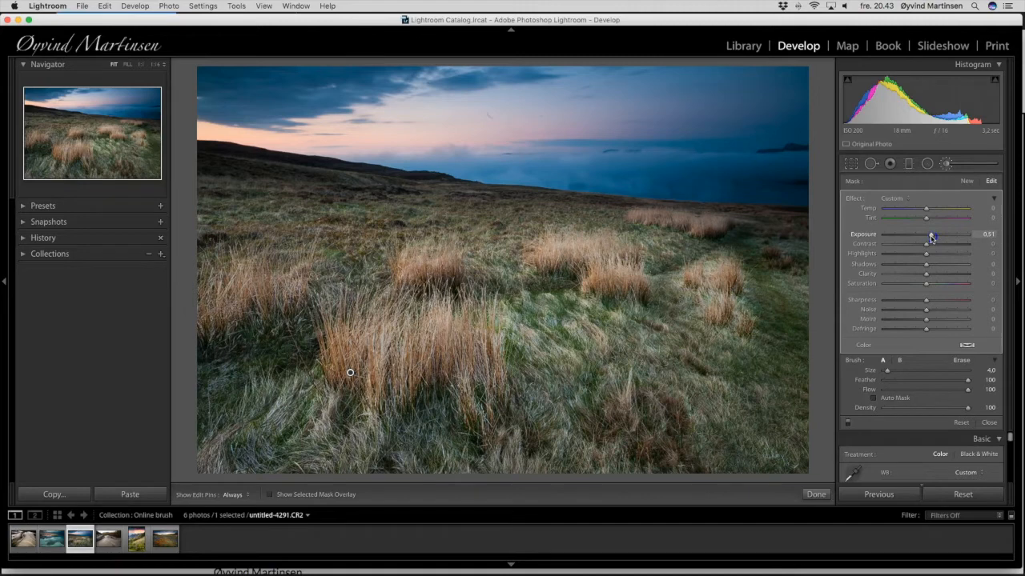
mouse_move(931, 238)
left_mouse_down()
mouse_move(940, 235)
mouse_move(896, 237)
mouse_move(929, 238)
left_mouse_up()
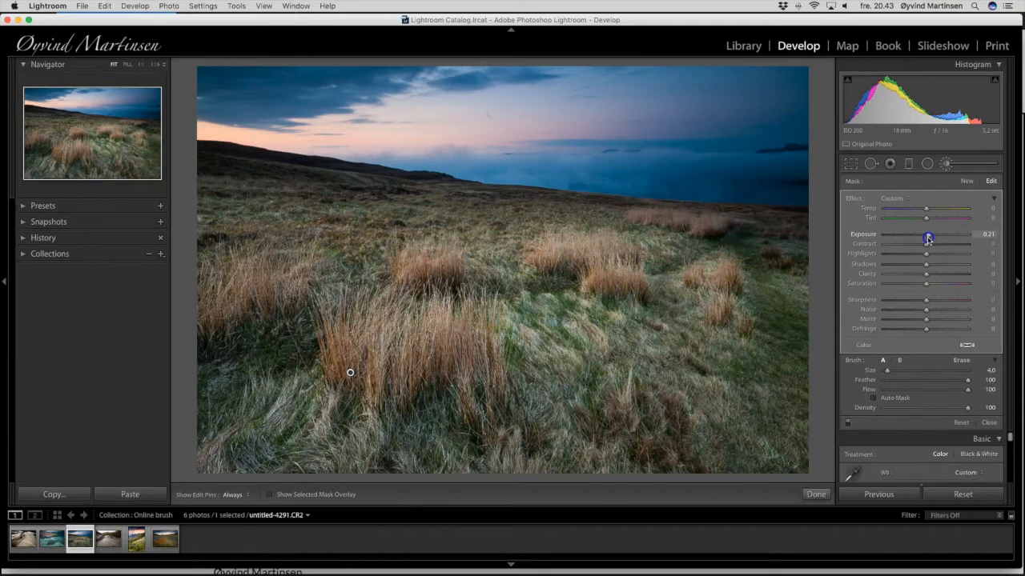
left_click_drag(929, 238, 929, 238)
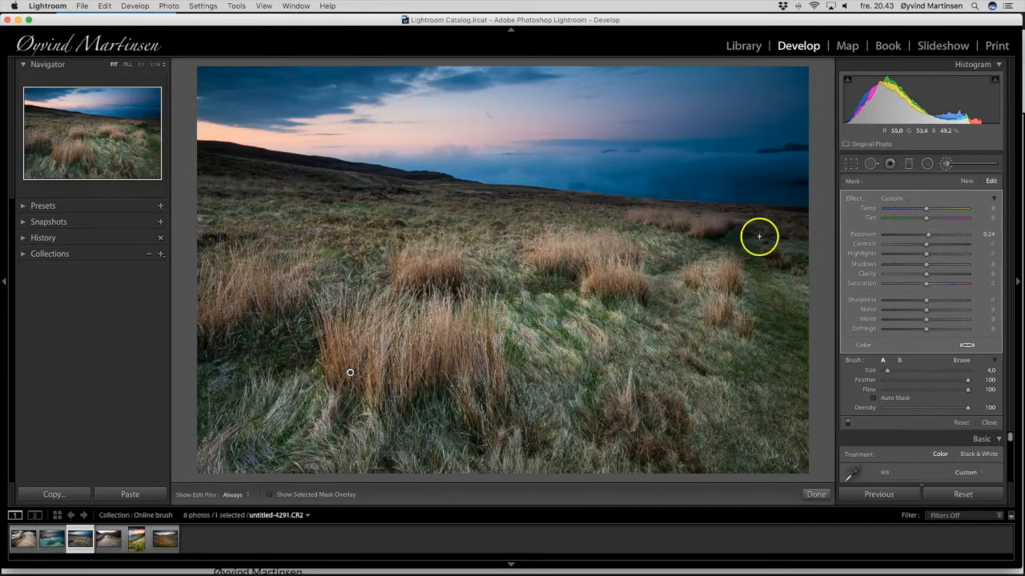
Create a new brush mask with exposure −0.10 and size 13, and paint over the green grass around the tussocks.
left_click(967, 183)
left_click_drag(926, 234, 928, 238)
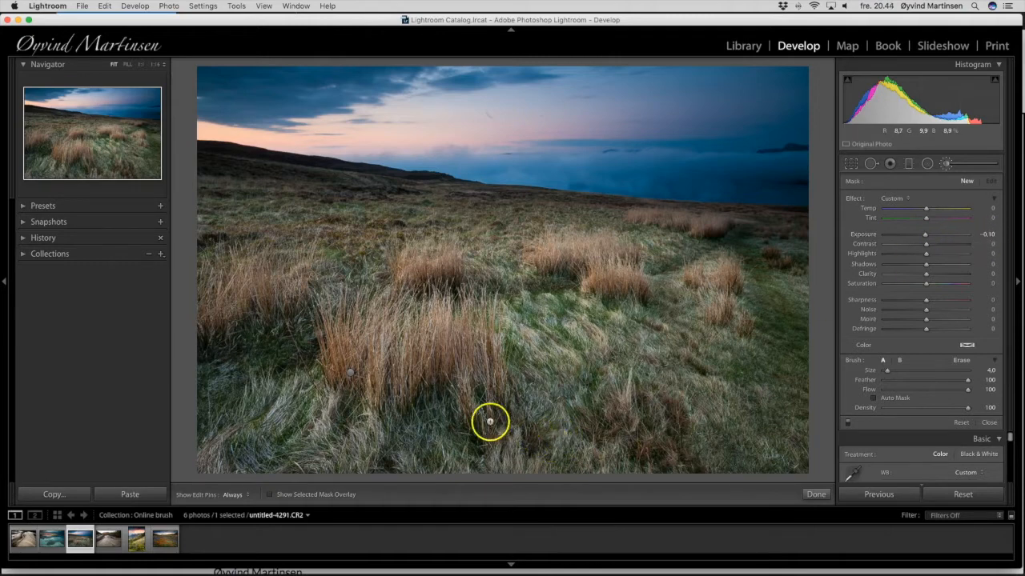
scroll(479, 425, "up", 8)
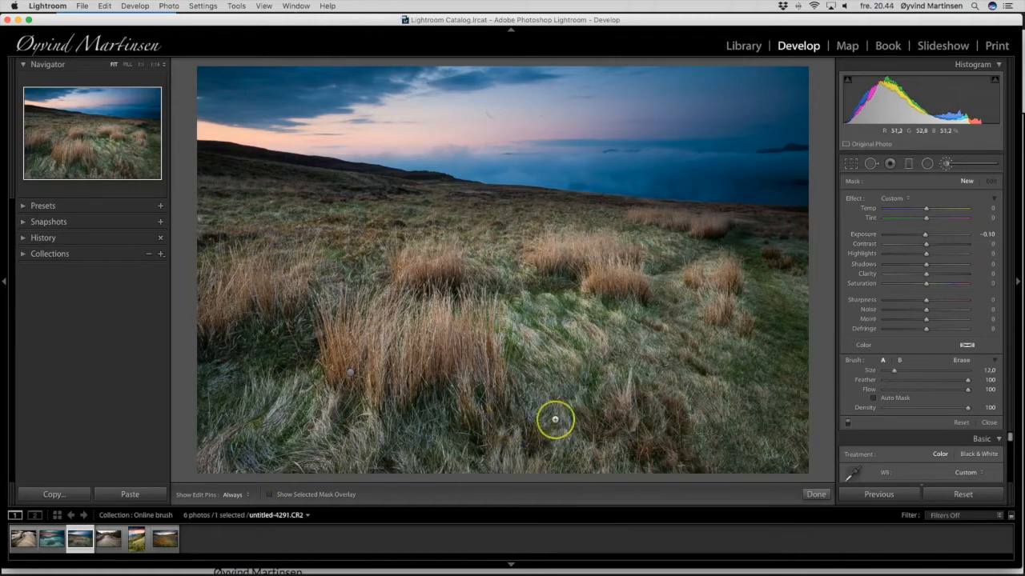
scroll(556, 419, "up", 1)
mouse_move(433, 439)
left_mouse_down()
mouse_move(299, 437)
mouse_move(273, 398)
left_mouse_up()
mouse_move(543, 330)
left_mouse_down()
mouse_move(552, 320)
mouse_move(621, 346)
left_mouse_up()
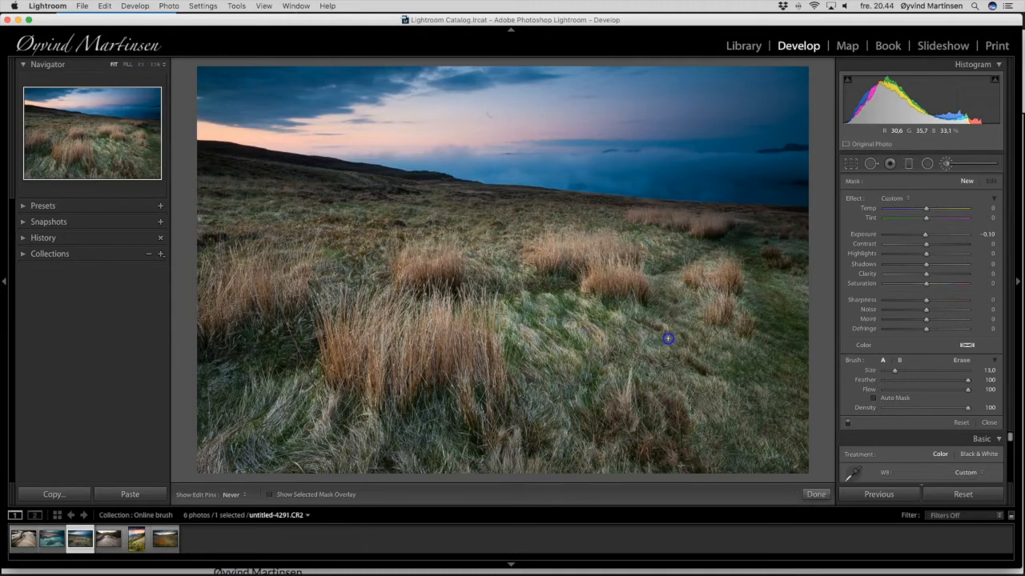
mouse_move(766, 460)
left_mouse_down()
mouse_move(748, 435)
mouse_move(600, 354)
mouse_move(551, 312)
left_mouse_up()
mouse_move(495, 253)
left_mouse_down()
mouse_move(728, 370)
mouse_move(749, 354)
mouse_move(793, 352)
left_mouse_up()
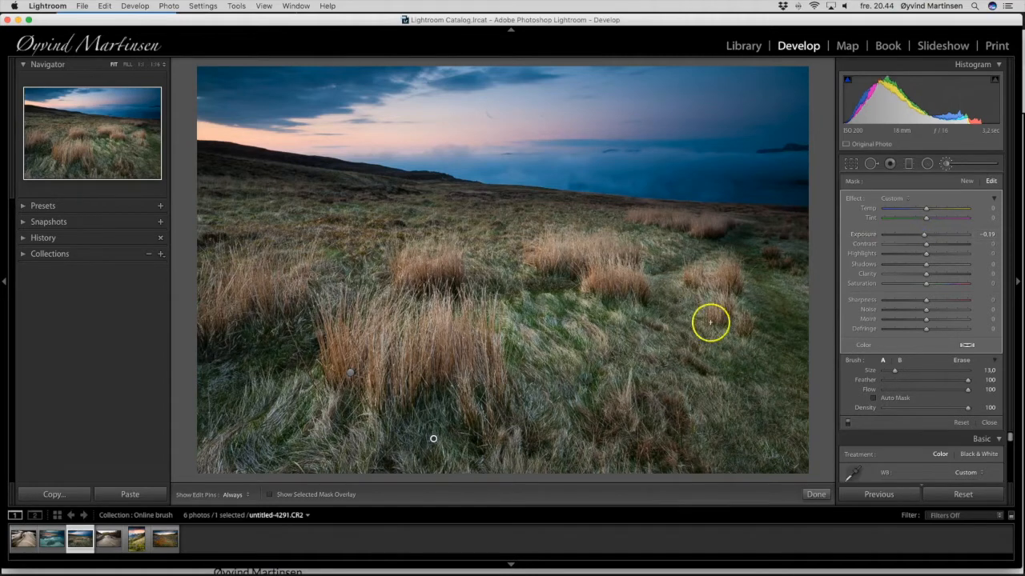
Paint the remaining grass between the tussocks with a smaller brush of size 9 to 8, and set the mask's exposure to −0.20.
key("h")
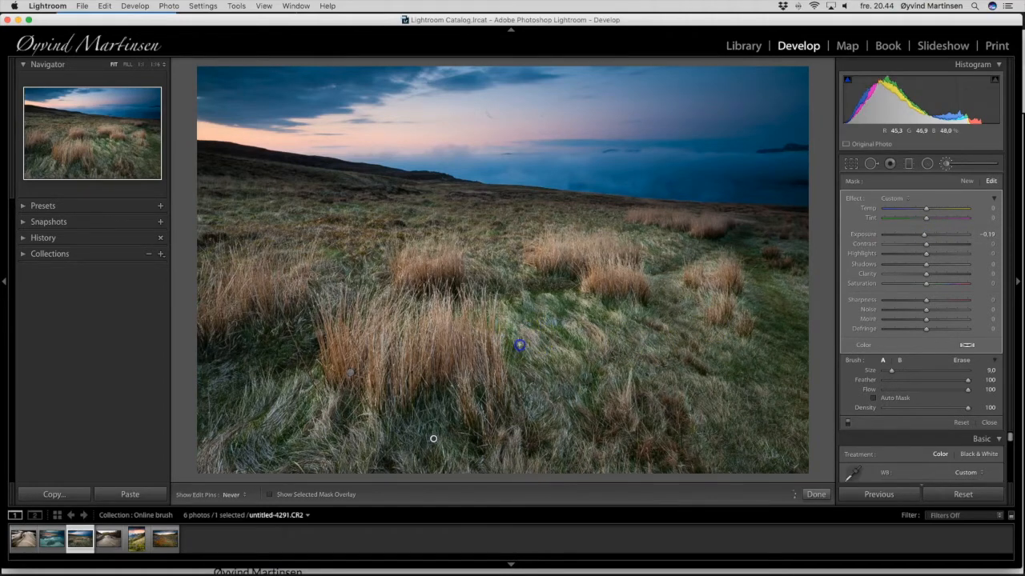
key("h")
key("h")
key("h")
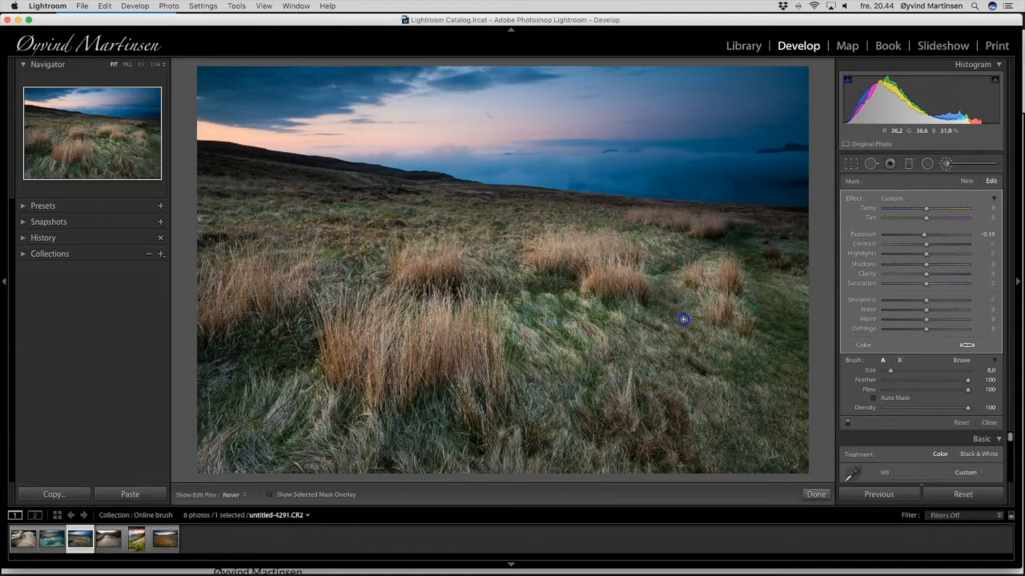
key("h")
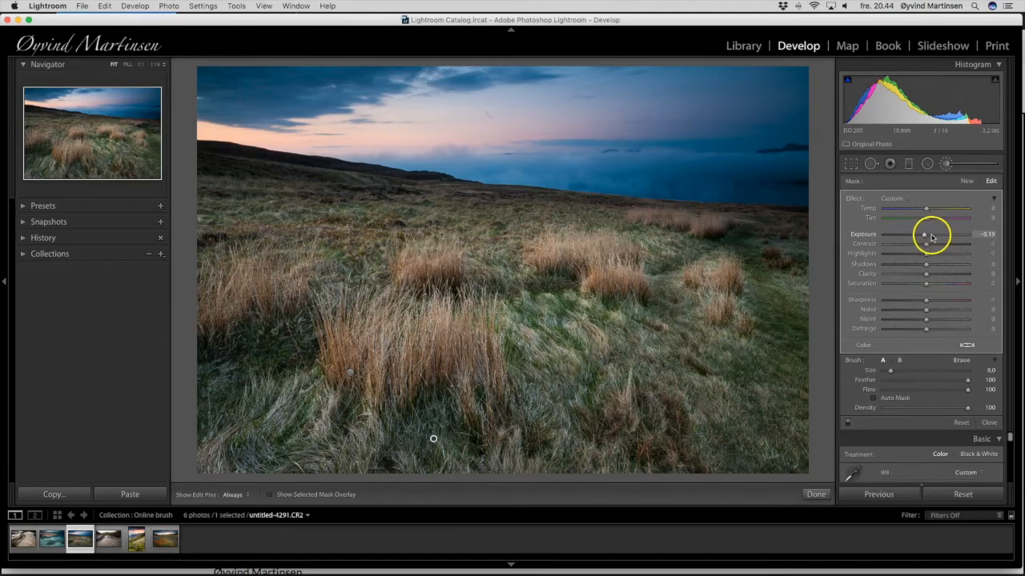
left_click_drag(923, 237, 923, 238)
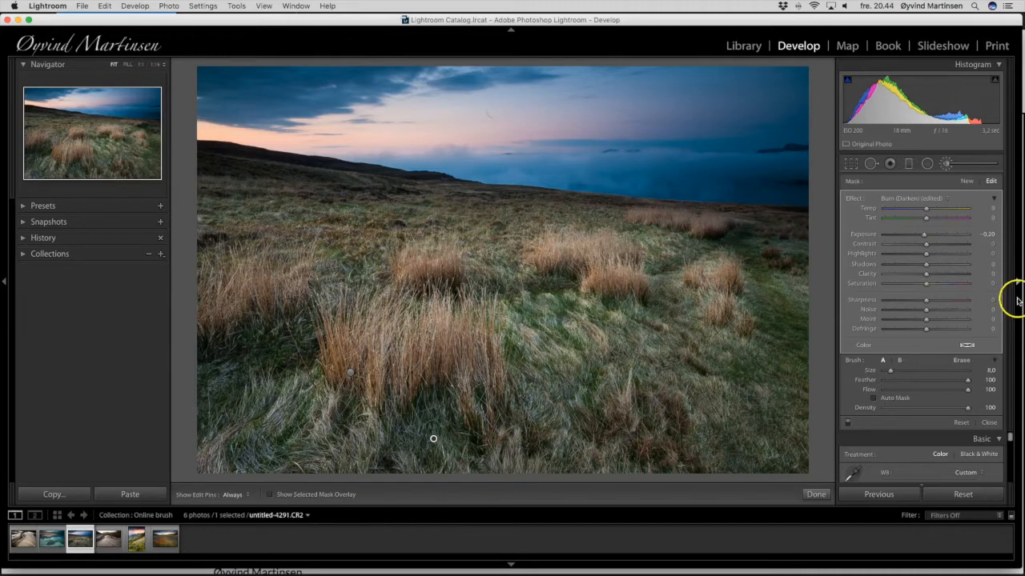
left_click(990, 422)
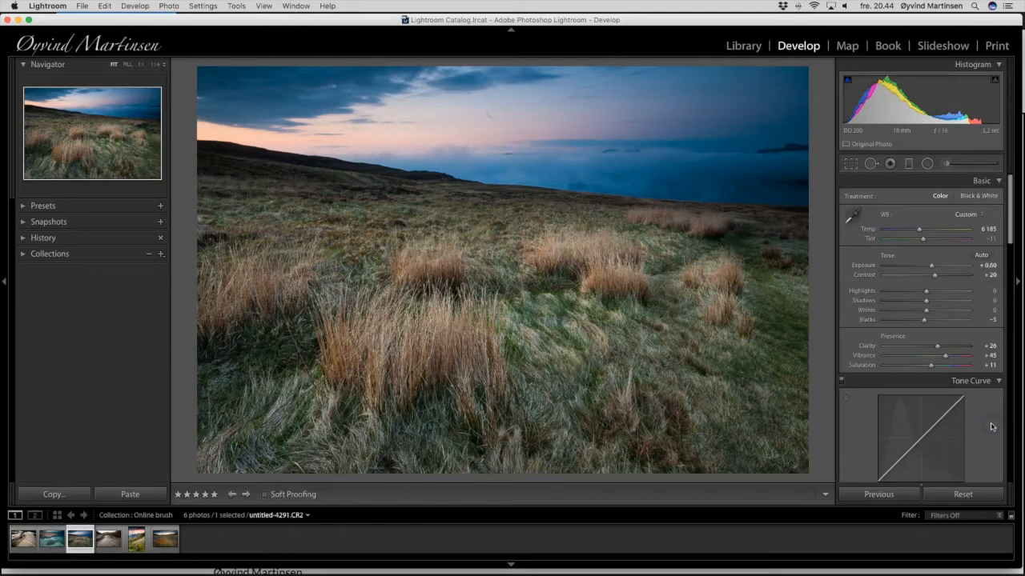
Open untitled-4931.CR2 and paint along the pale vein in the foreground rock with the Adjustment Brush at exposure 0.26, size 8.
left_click(109, 541)
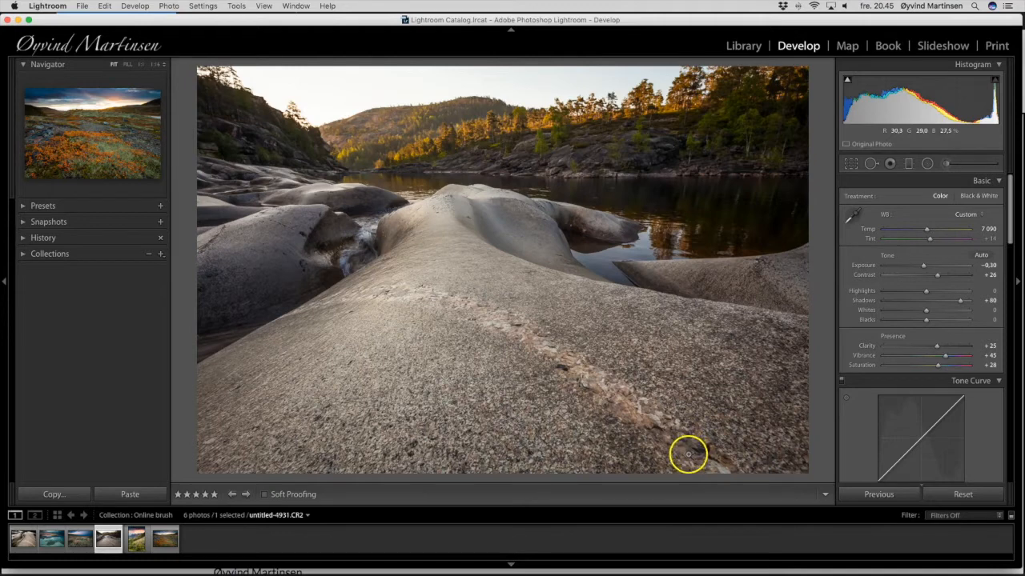
left_click(947, 164)
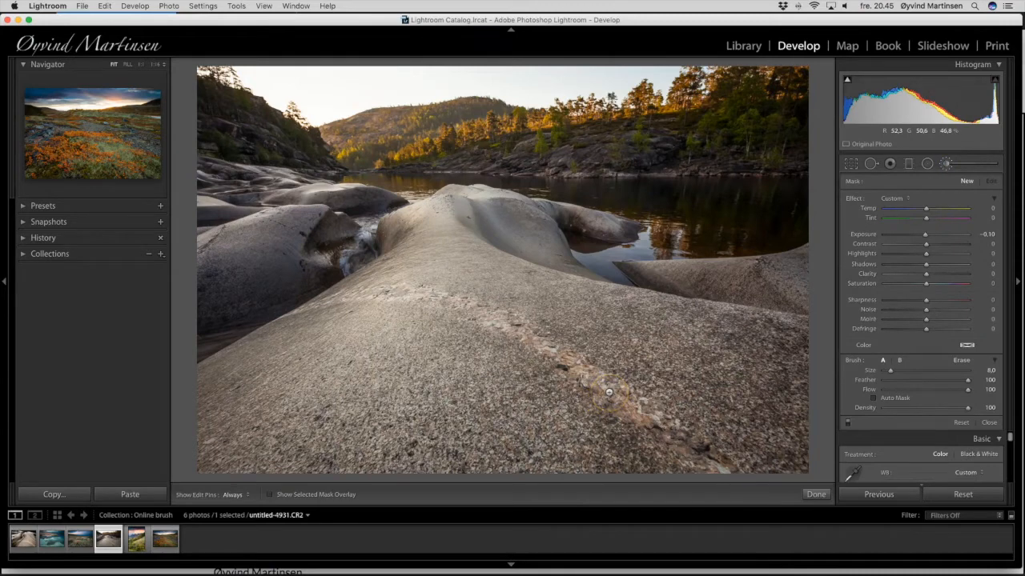
mouse_move(609, 392)
left_mouse_down()
mouse_move(629, 405)
mouse_move(592, 381)
left_mouse_up()
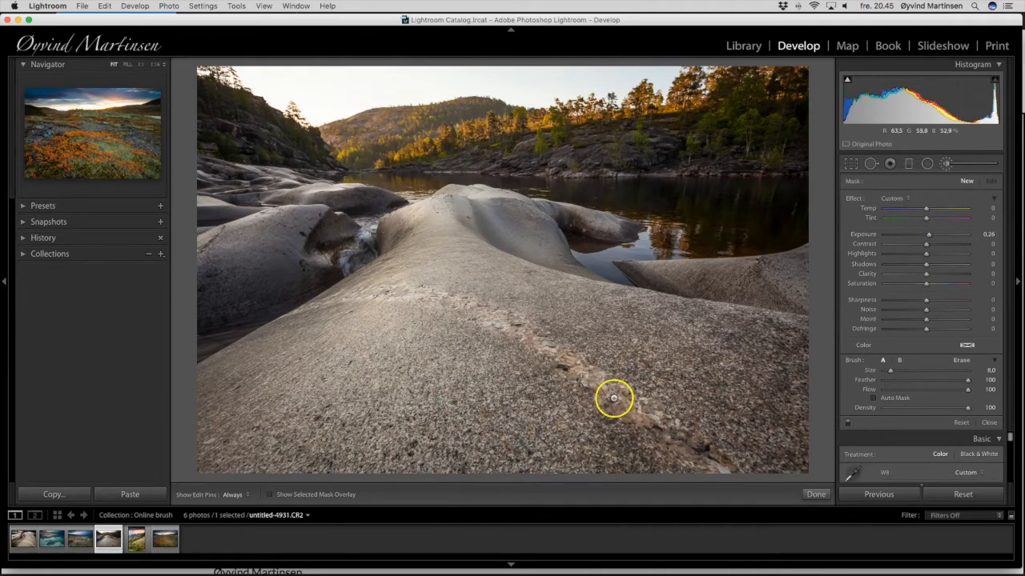
key("h")
left_click_drag(612, 394, 649, 421)
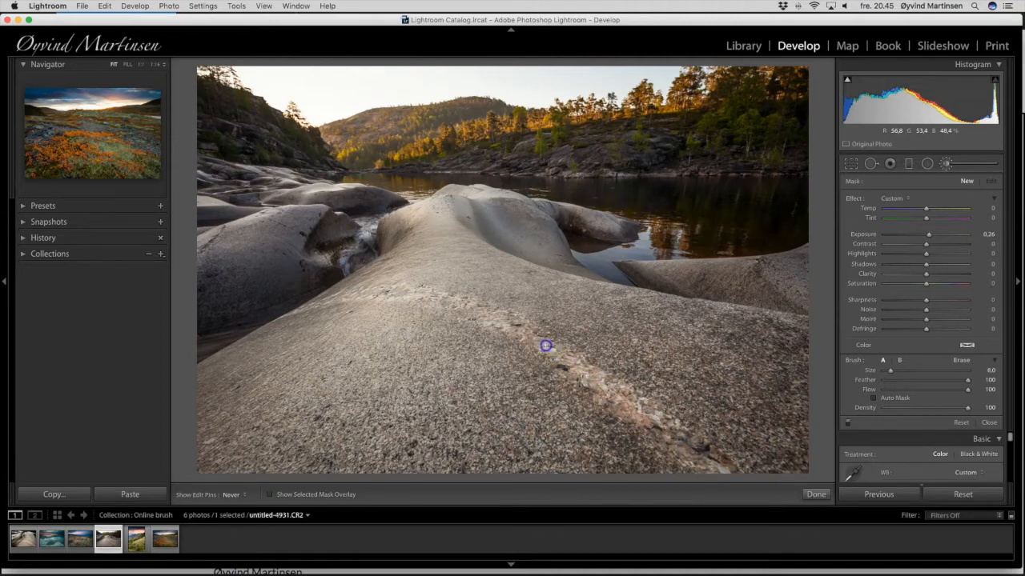
mouse_move(410, 300)
left_mouse_down()
mouse_move(337, 297)
mouse_move(319, 307)
left_mouse_up()
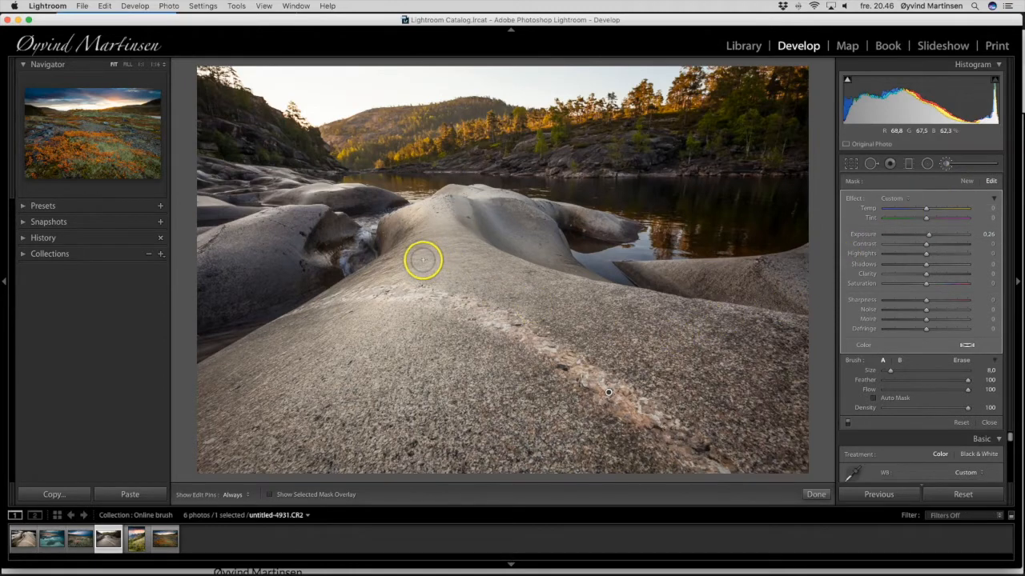
left_click_drag(469, 315, 653, 422)
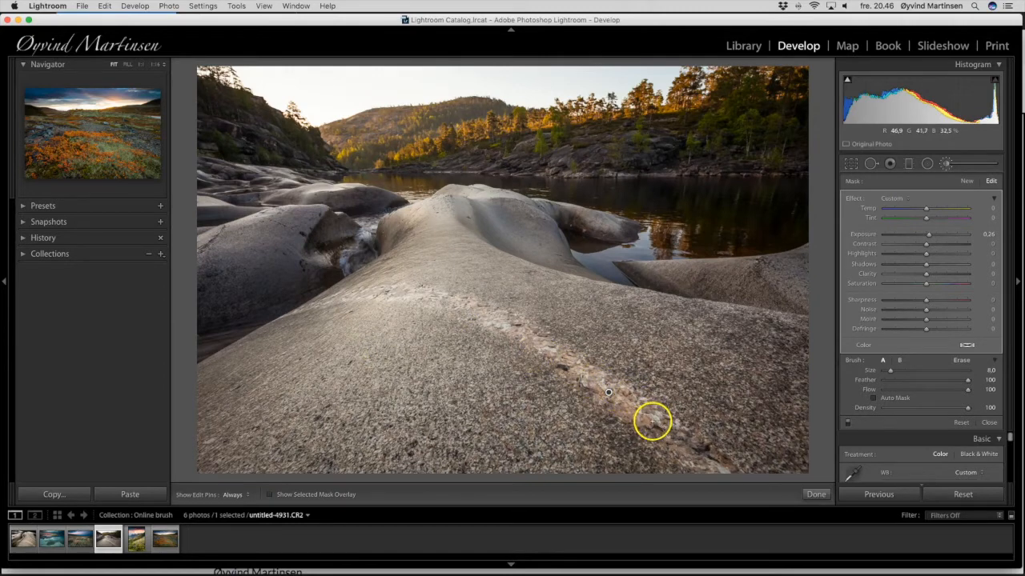
Create a new brush mask of size 15 and paint over the foreground rock on both sides of the pale vein, ending with exposure −0.20.
left_click(966, 182)
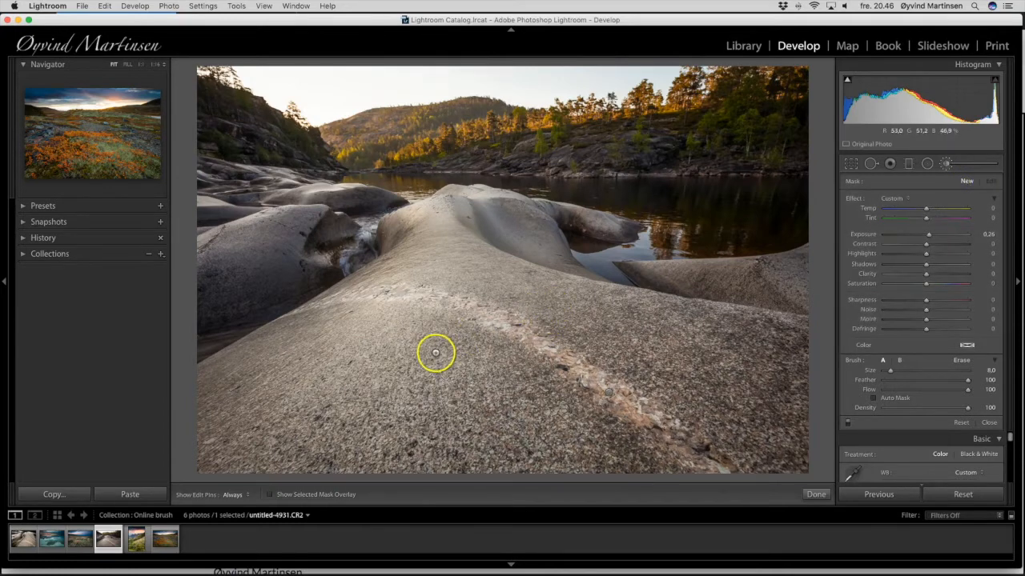
left_click_drag(928, 234, 928, 237)
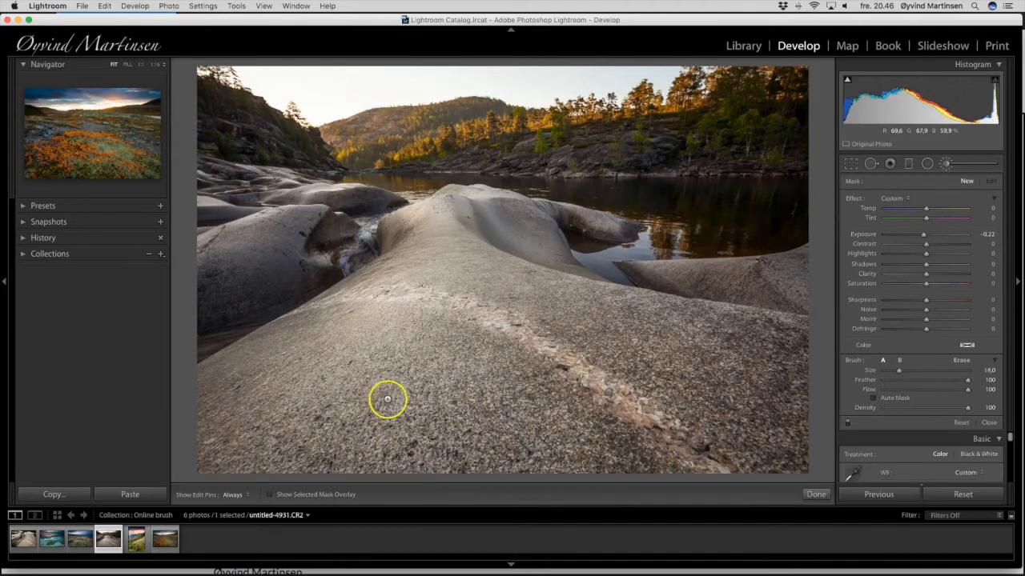
key("h")
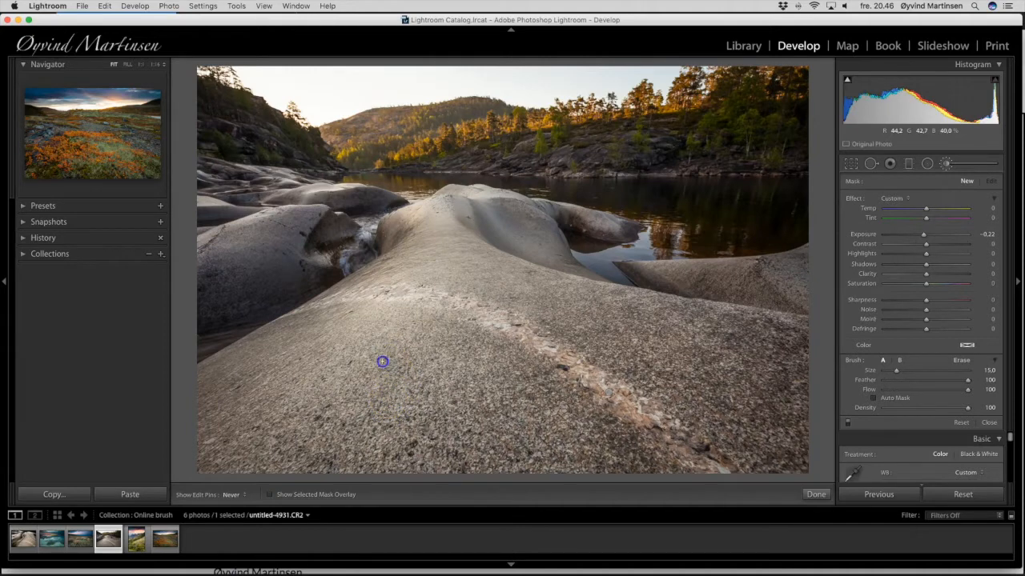
mouse_move(290, 420)
left_mouse_down()
mouse_move(304, 439)
mouse_move(258, 453)
left_mouse_up()
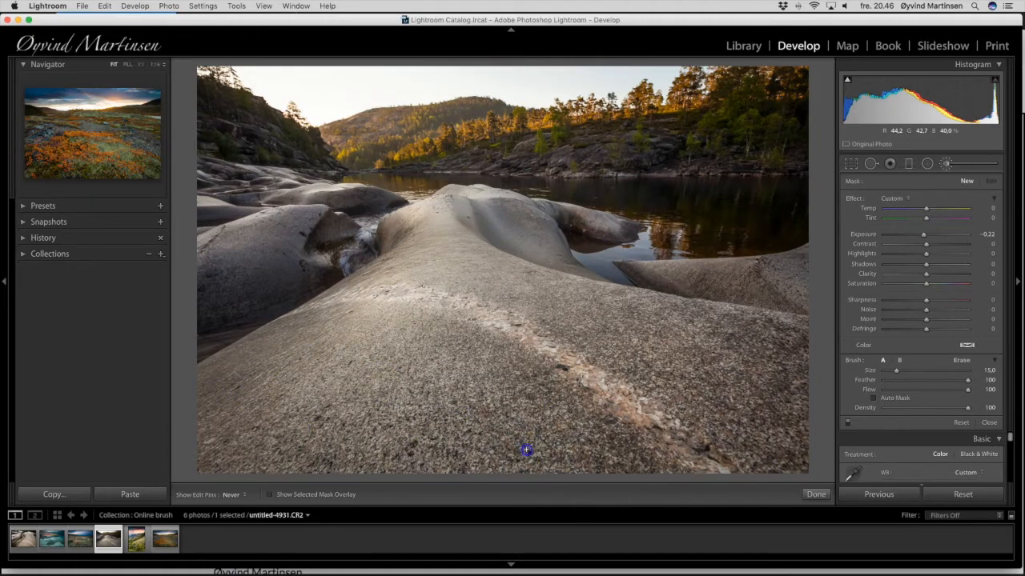
mouse_move(594, 468)
left_mouse_down()
mouse_move(558, 450)
mouse_move(649, 307)
mouse_move(611, 325)
mouse_move(645, 352)
left_mouse_up()
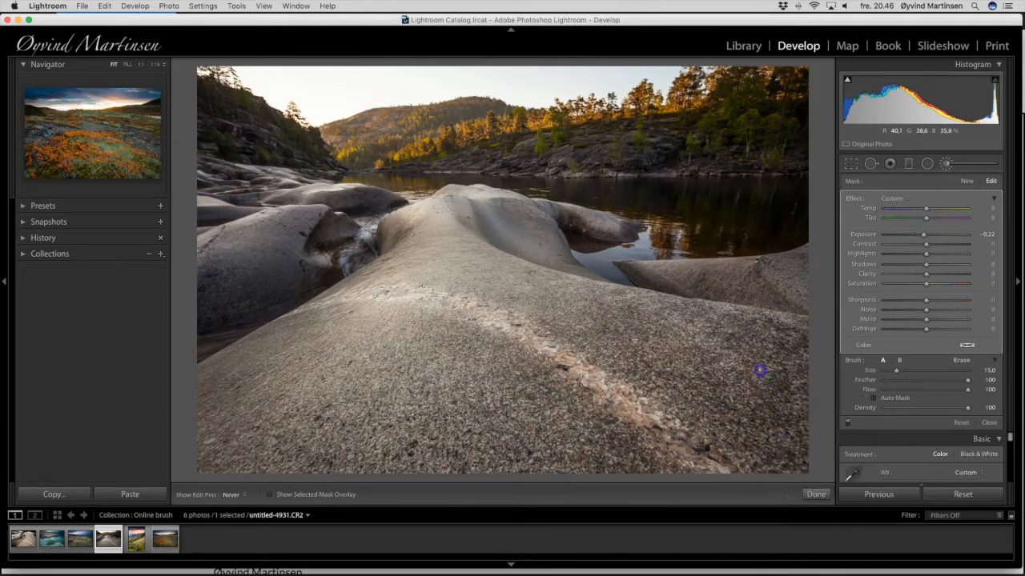
left_click_drag(760, 369, 647, 344)
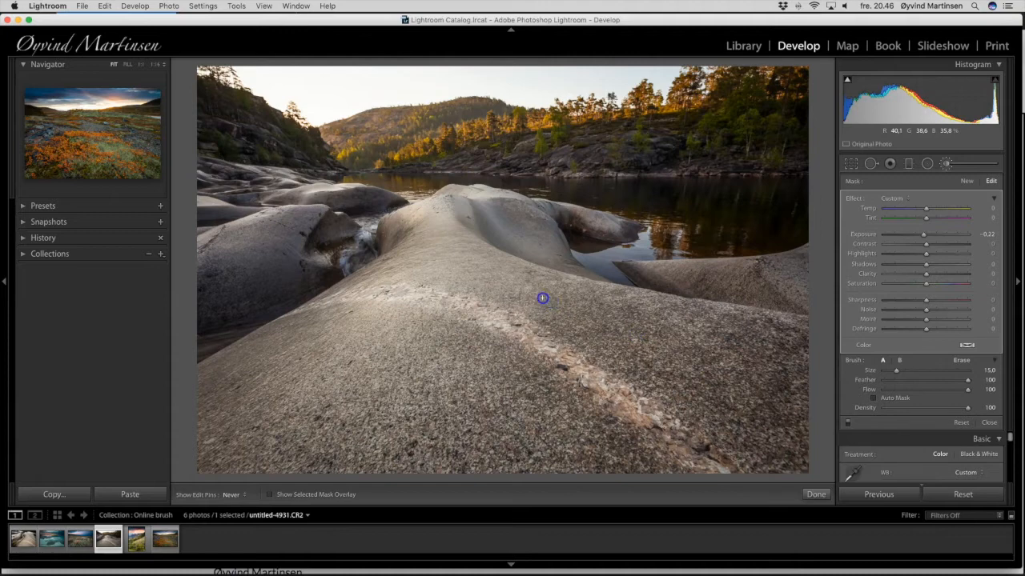
mouse_move(506, 285)
left_mouse_down()
mouse_move(432, 261)
mouse_move(361, 264)
mouse_move(434, 229)
mouse_move(423, 233)
mouse_move(504, 275)
left_mouse_up()
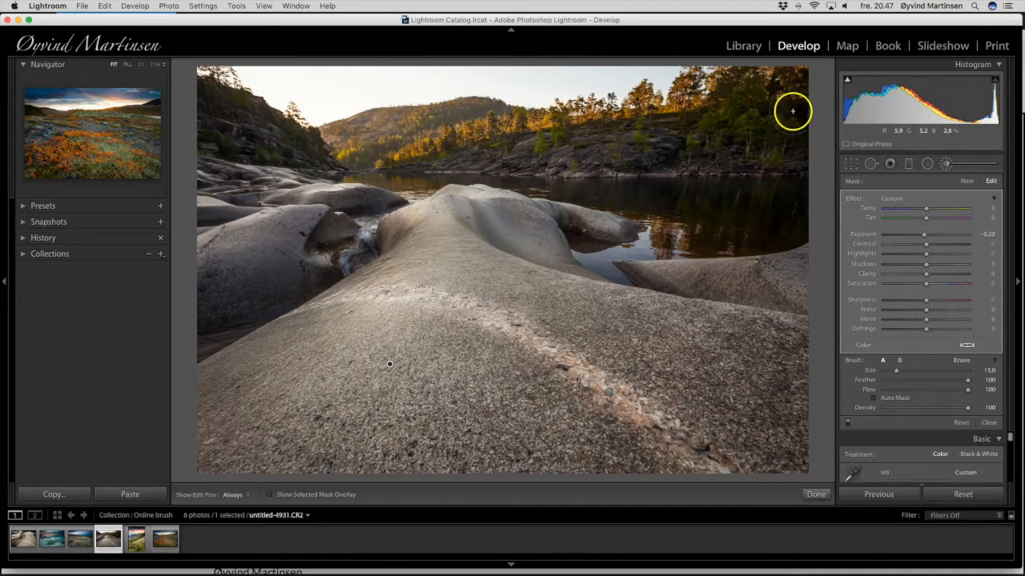
Create a new brush mask with exposure 0.12 and size 6.5, and paint over the sunlit hillside and trees across the water.
left_click(967, 183)
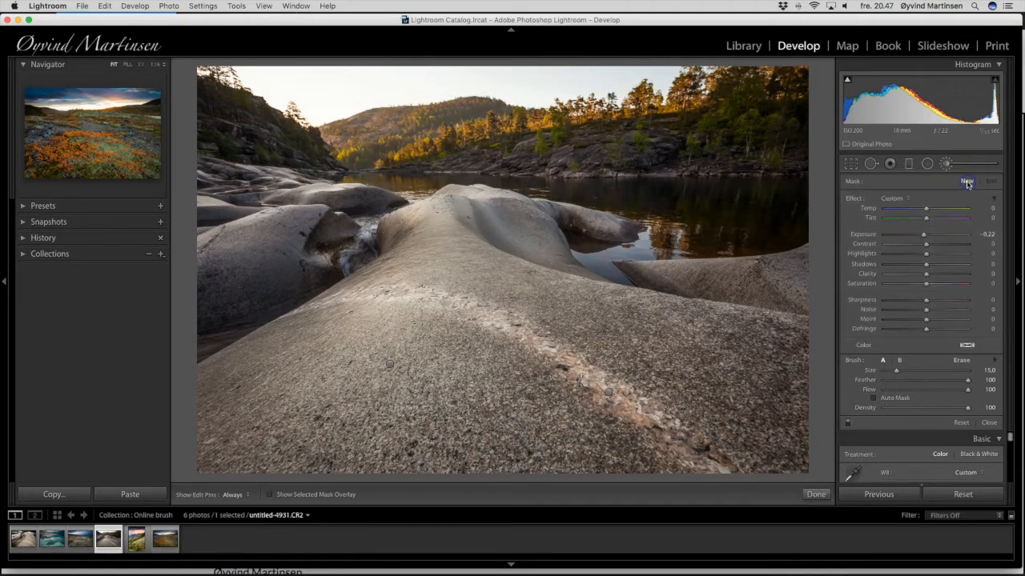
left_click_drag(917, 238, 924, 237)
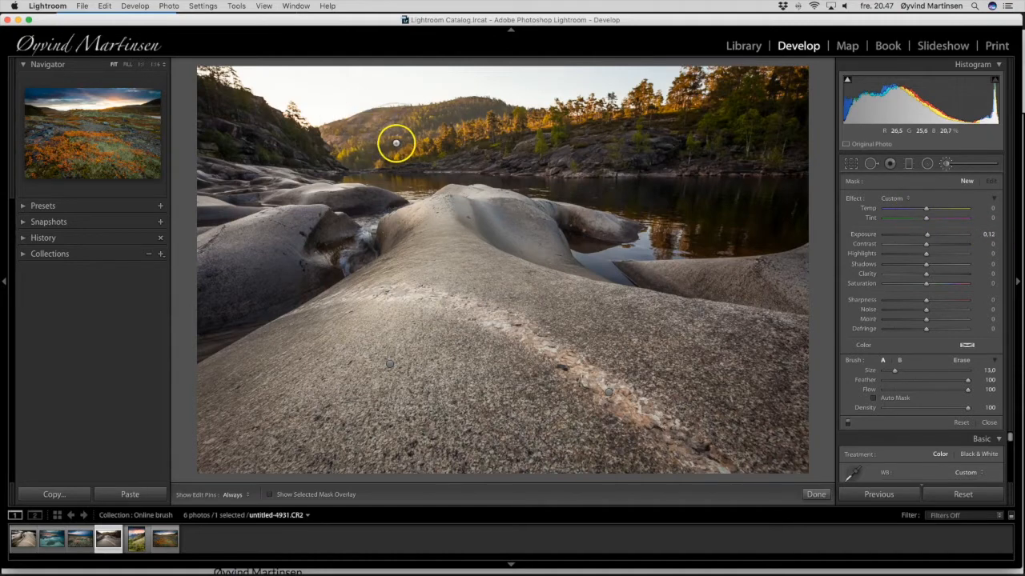
scroll(400, 144, "down", 3)
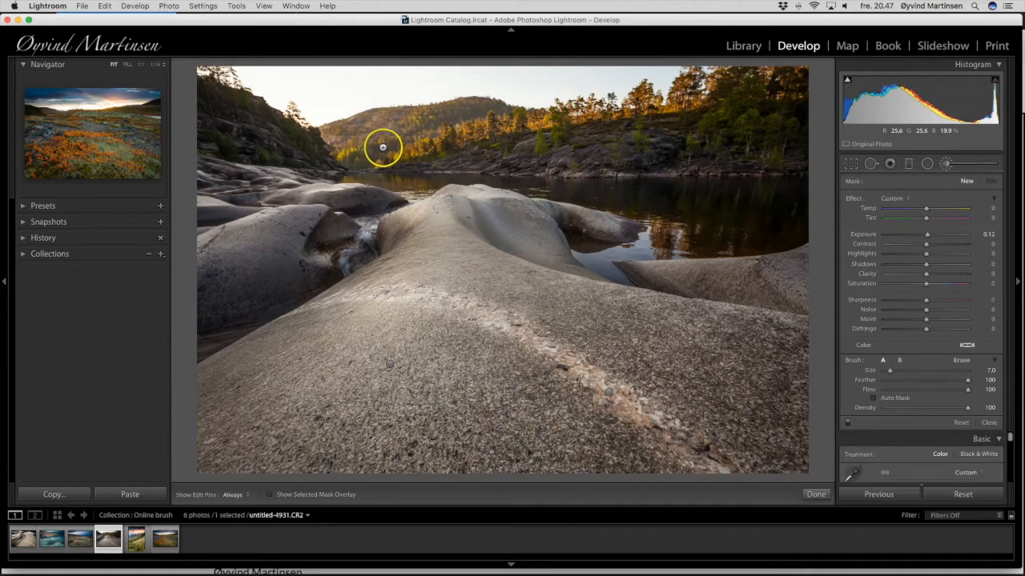
left_click_drag(890, 372, 891, 373)
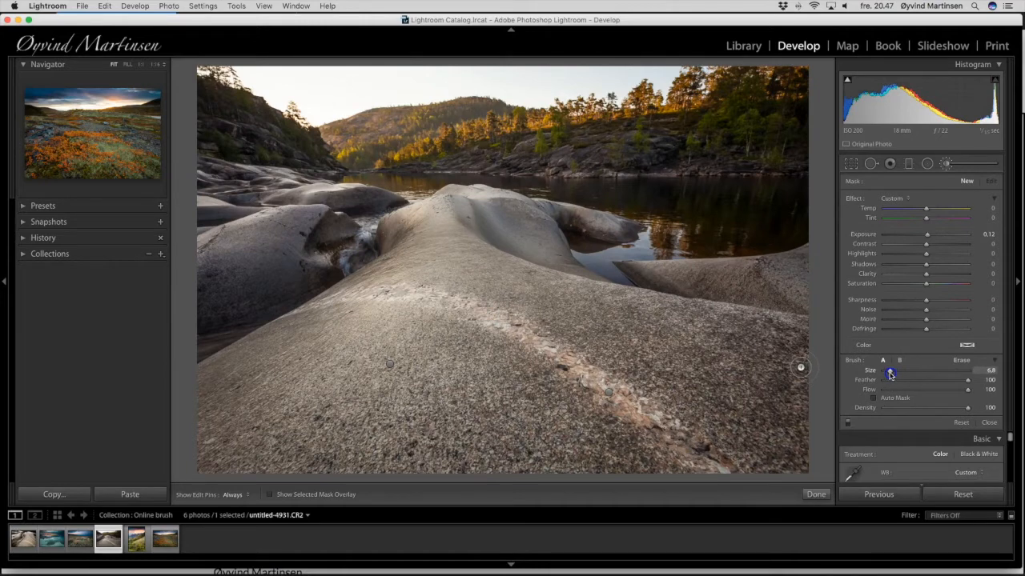
left_click_drag(890, 374, 890, 374)
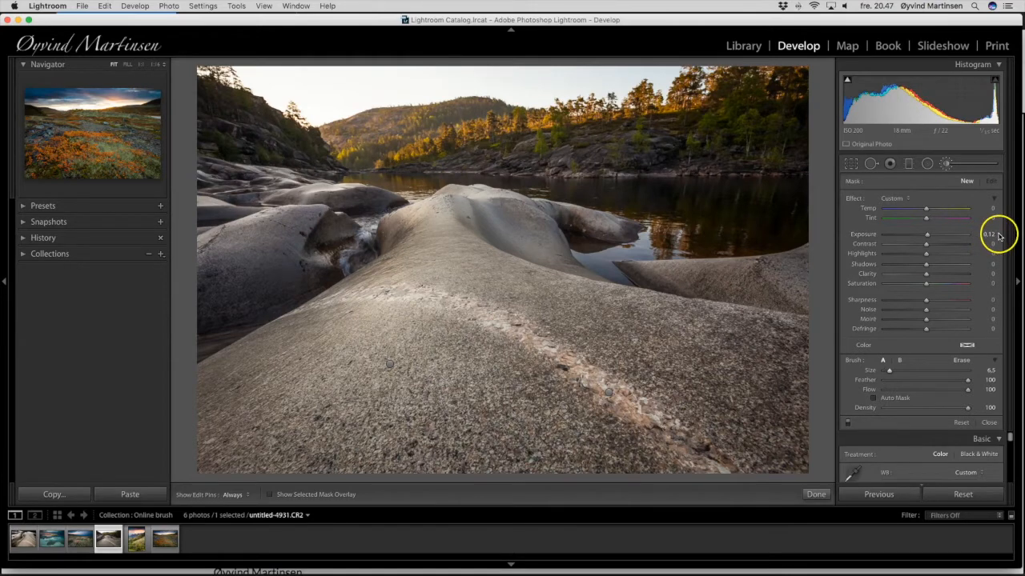
key("h")
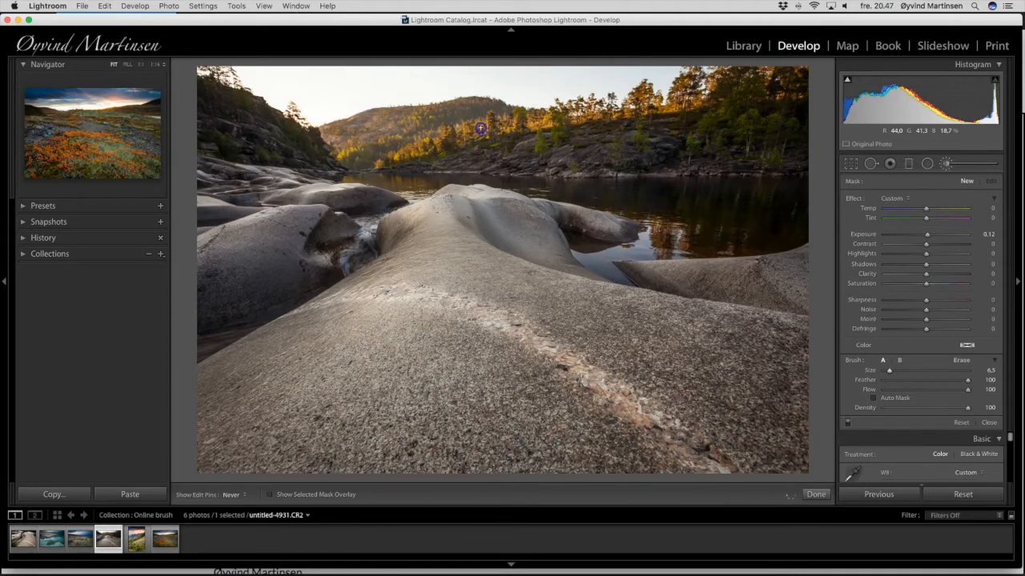
left_click_drag(505, 126, 512, 124)
Compare darker and brighter exposure on the sunlit tree mask and settle on a slight brightening.
mouse_move(927, 235)
left_mouse_down()
mouse_move(947, 236)
mouse_move(921, 239)
left_mouse_up()
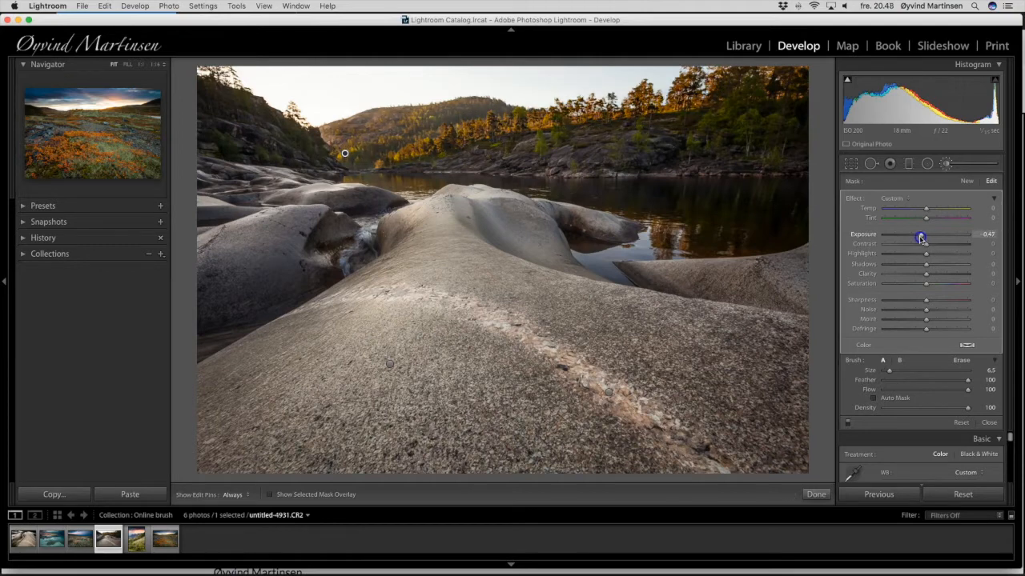
left_click_drag(923, 237, 929, 237)
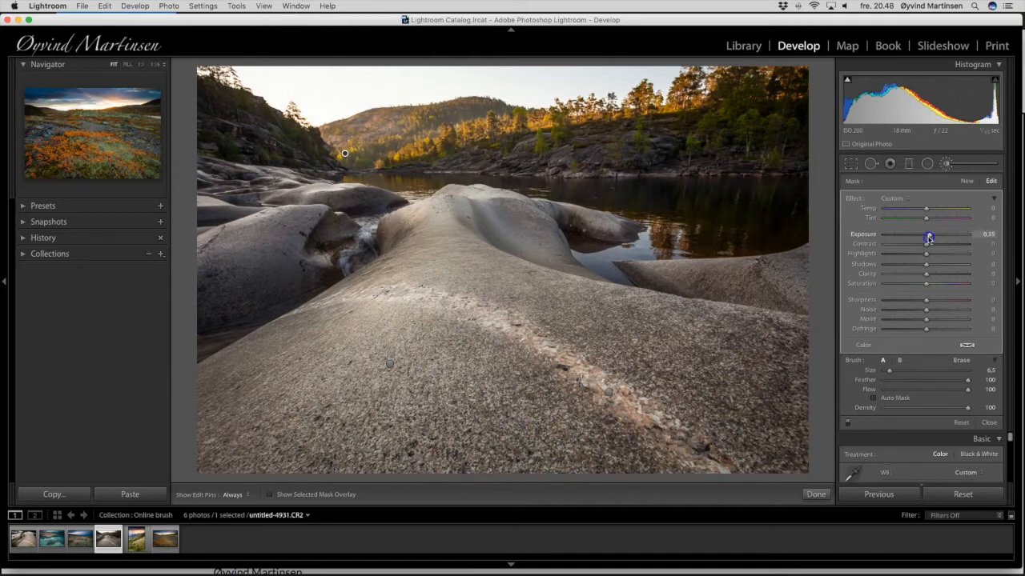
left_click_drag(928, 238, 928, 238)
left_click(925, 237)
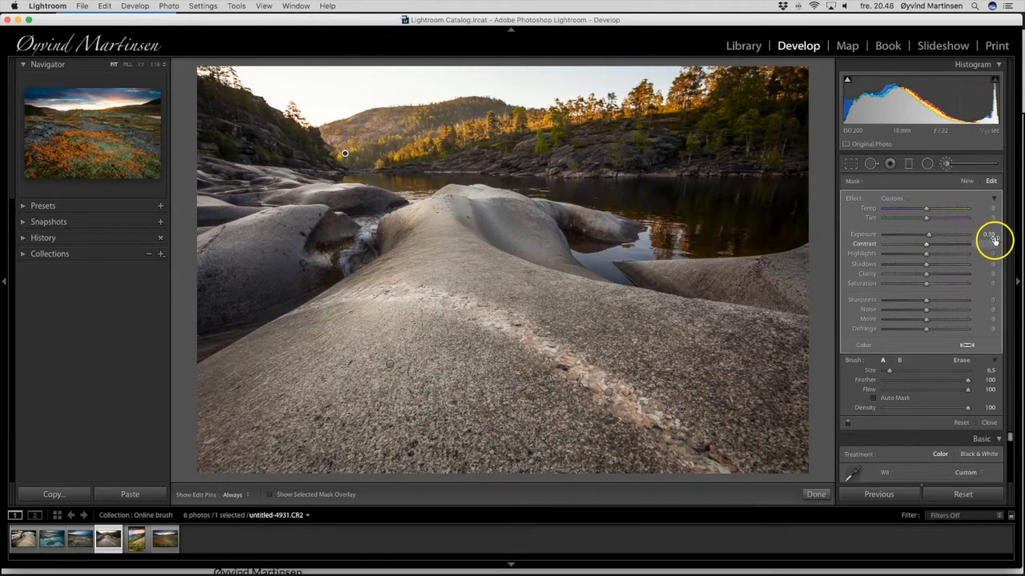
Close the Adjustment Brush and review the edited river photo in full screen.
left_click(990, 423)
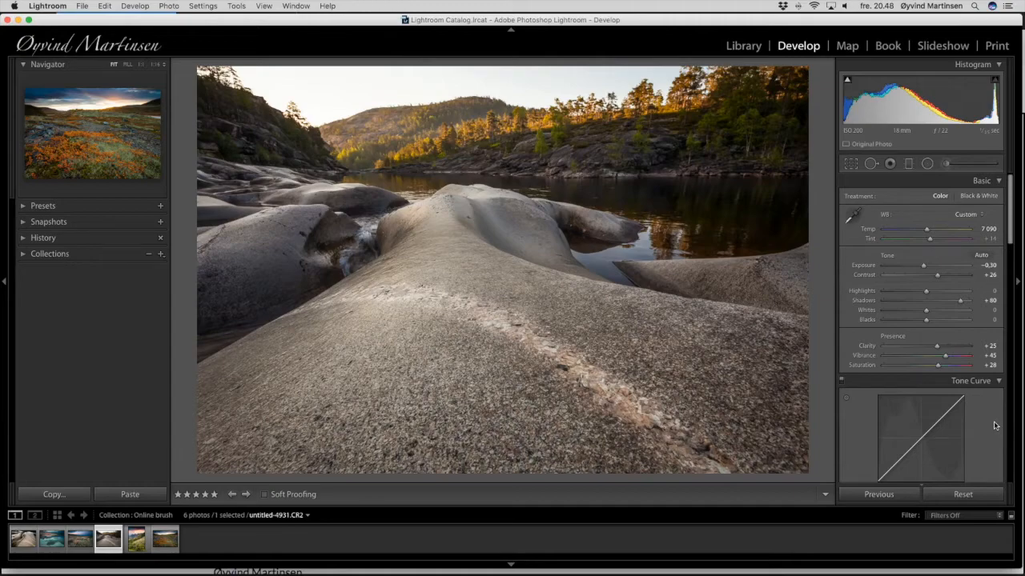
key("f")
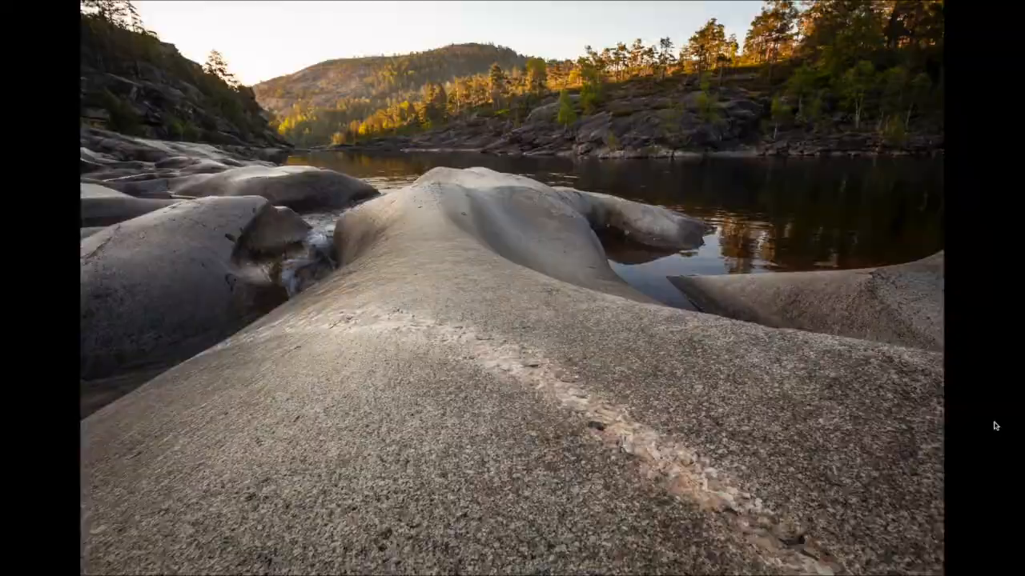
key("f")
left_click(991, 423)
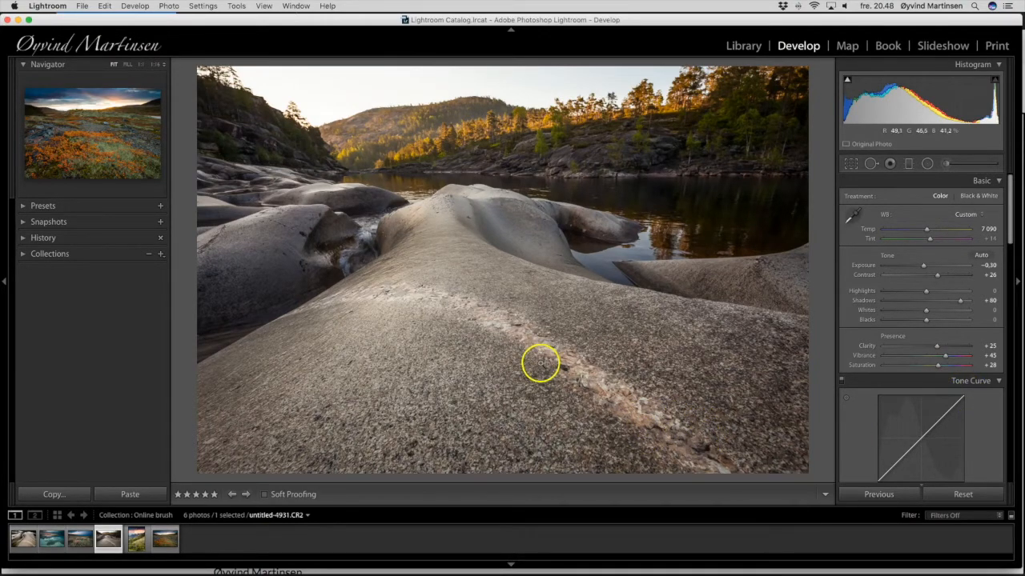
Reopen the Adjustment Brush and examine the mask overlays of the vein, the surrounding rock and the sunlit trees.
left_click(947, 166)
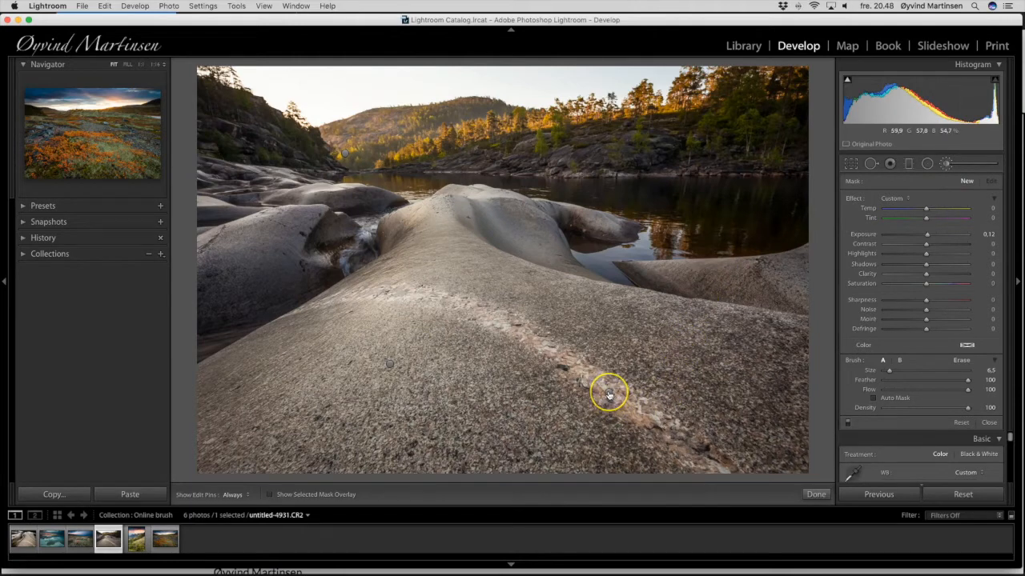
mouse_move(609, 394)
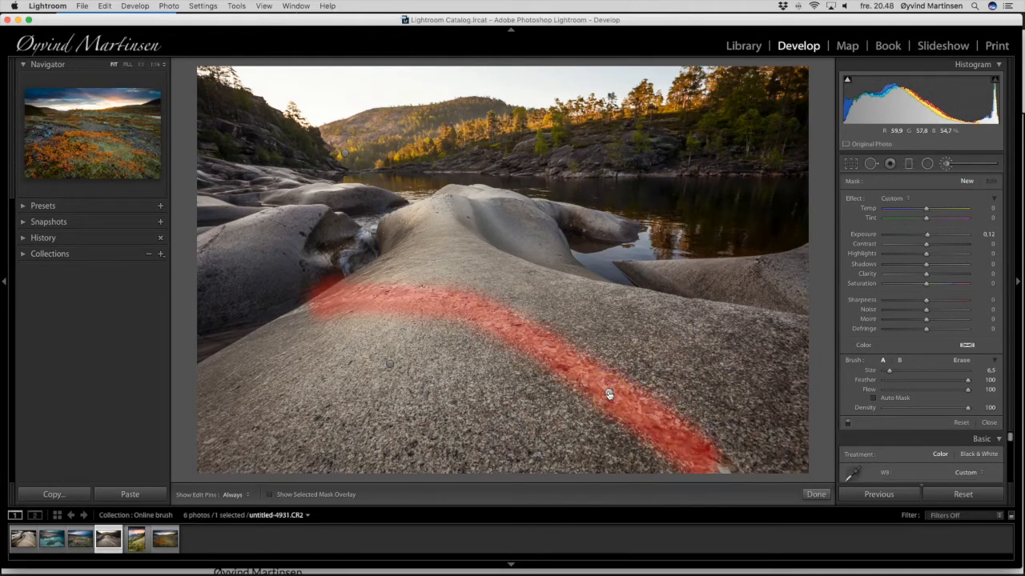
left_click(609, 394)
left_click(390, 368)
mouse_move(390, 369)
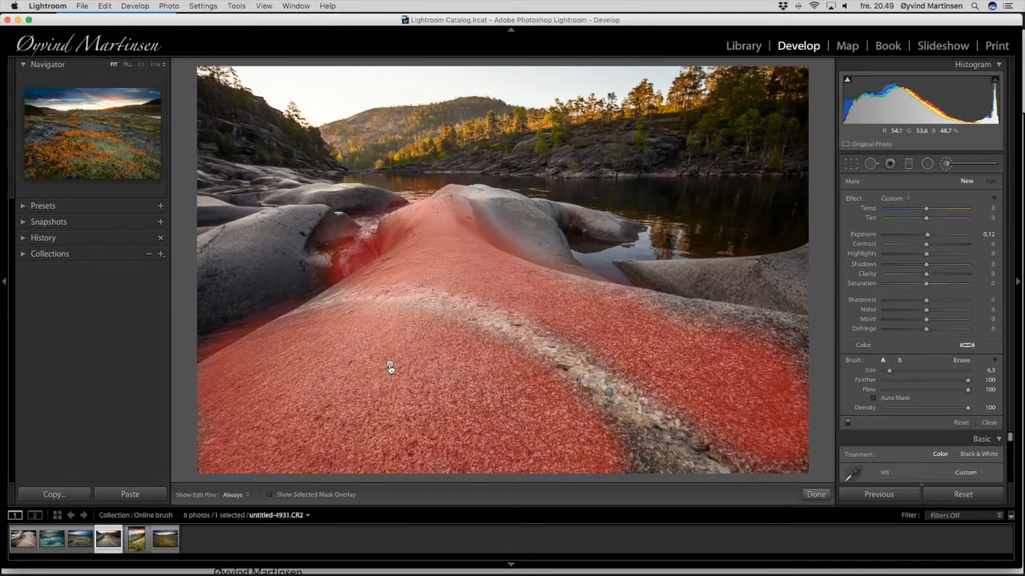
left_click(346, 154)
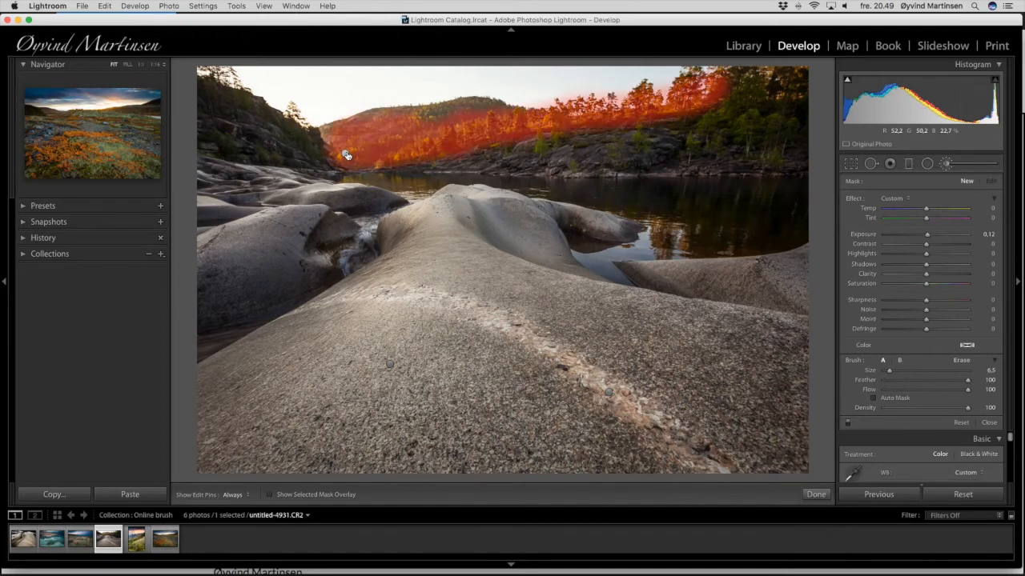
Select the vein's brush mask, set its saturation to 14 and contrast to 41, and close the Adjustment Brush.
left_click(609, 395)
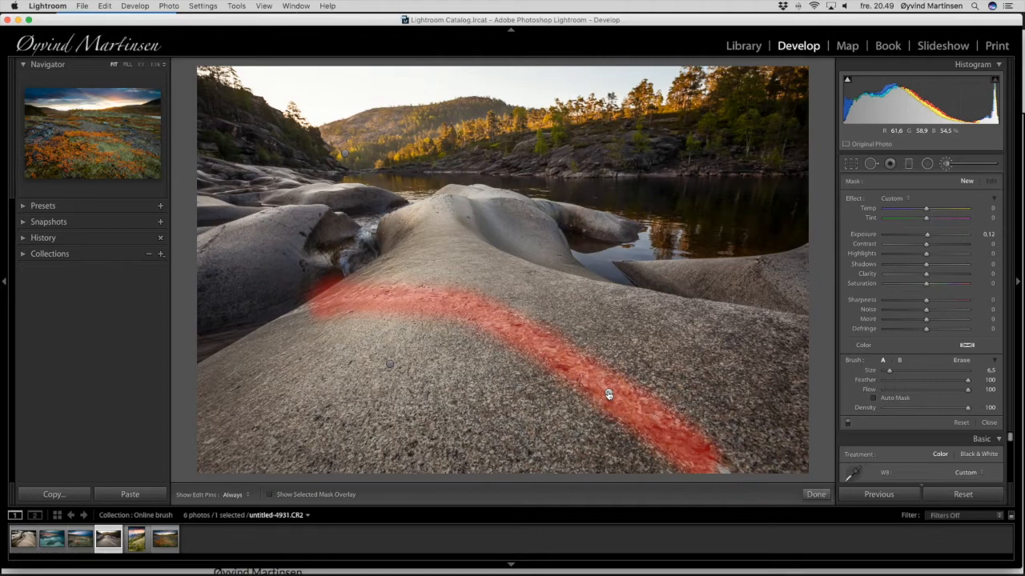
left_click(608, 393)
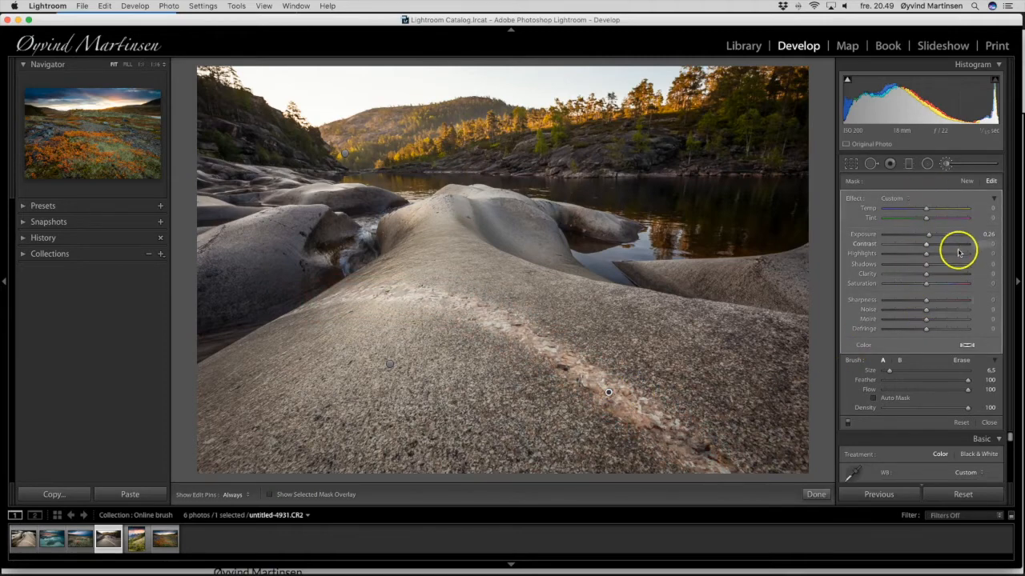
mouse_move(925, 285)
left_mouse_down()
mouse_move(971, 289)
mouse_move(932, 287)
left_mouse_up()
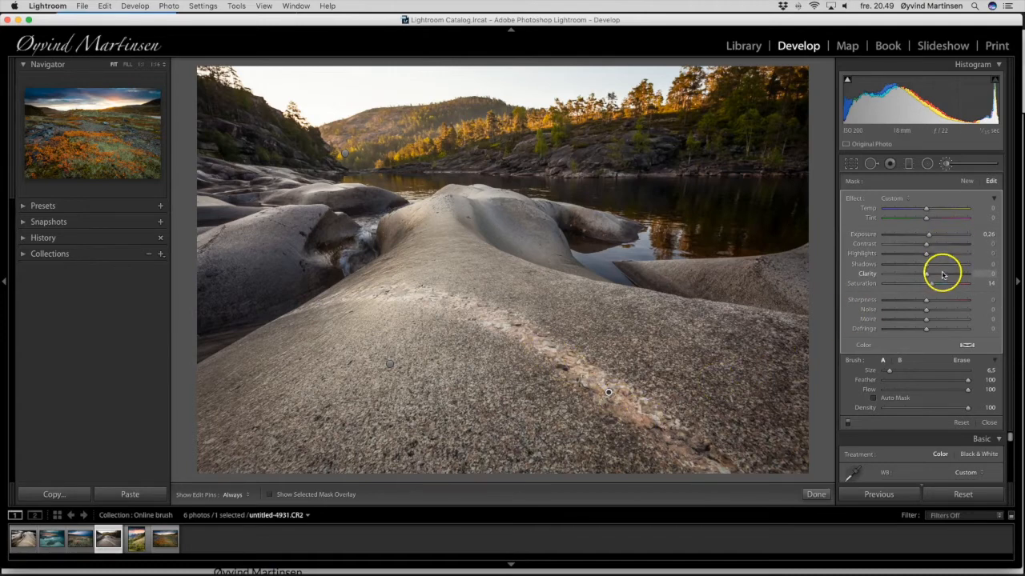
left_click_drag(927, 246, 984, 253)
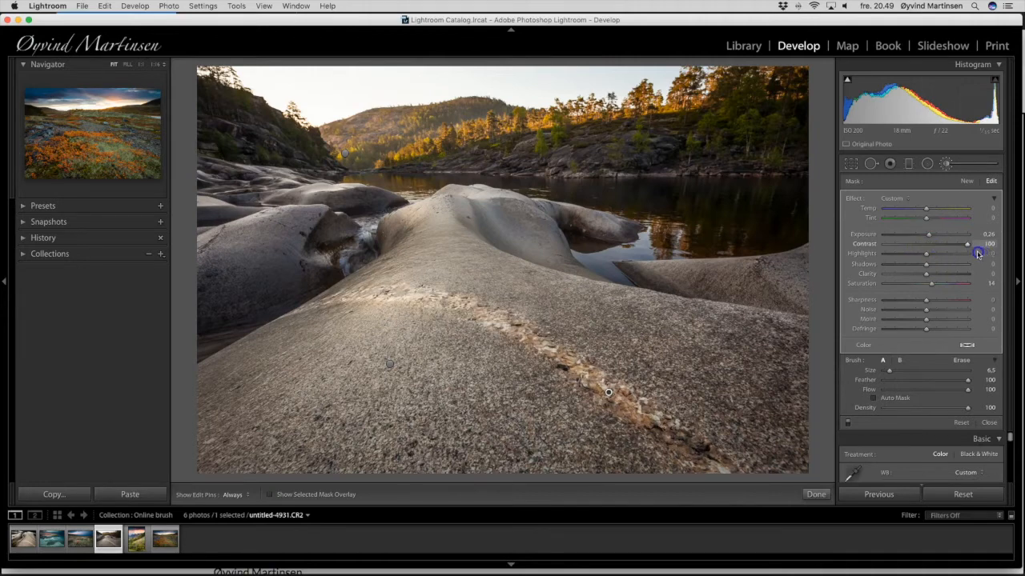
left_click_drag(957, 253, 946, 252)
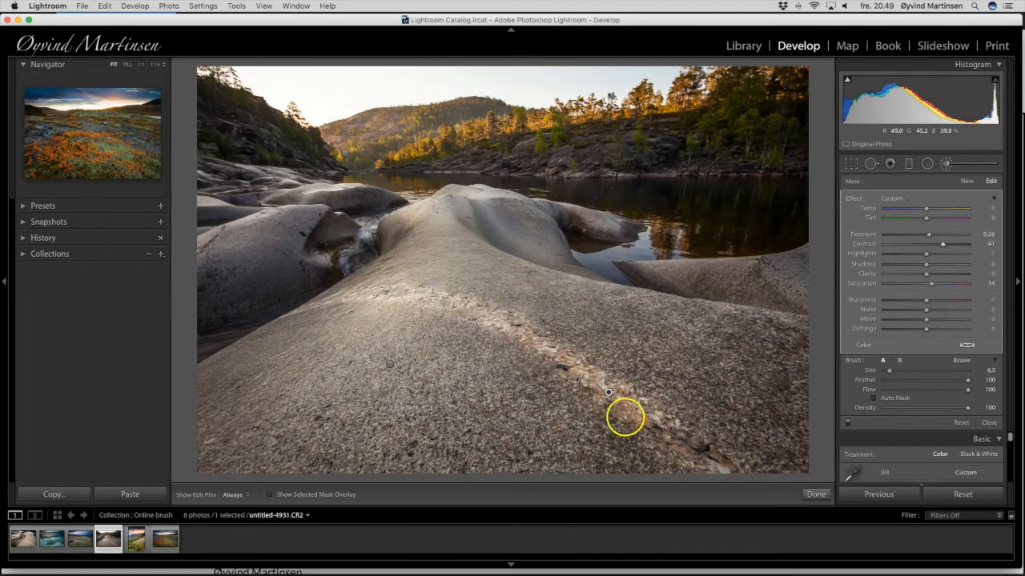
left_click(988, 424)
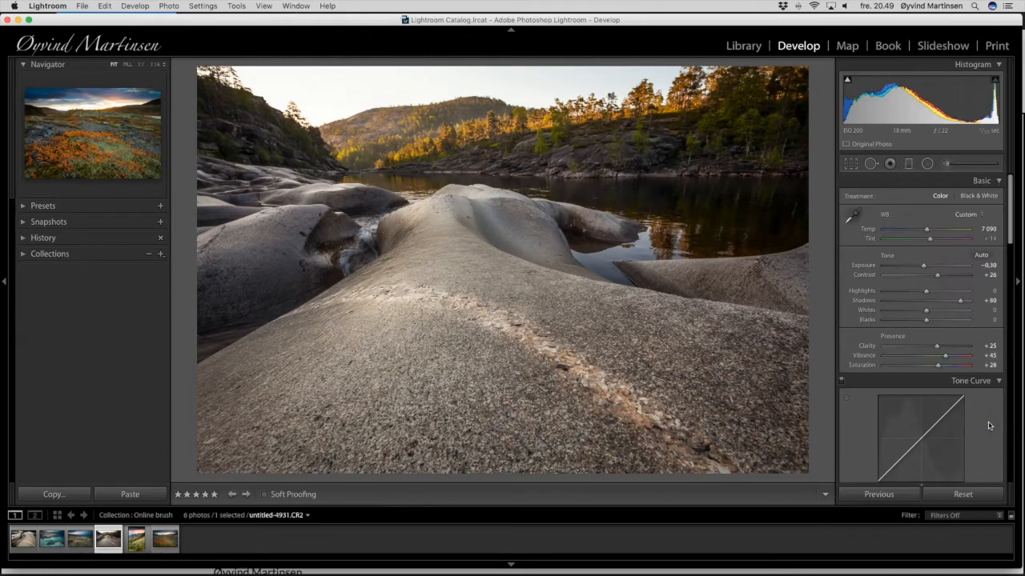
left_click(605, 449)
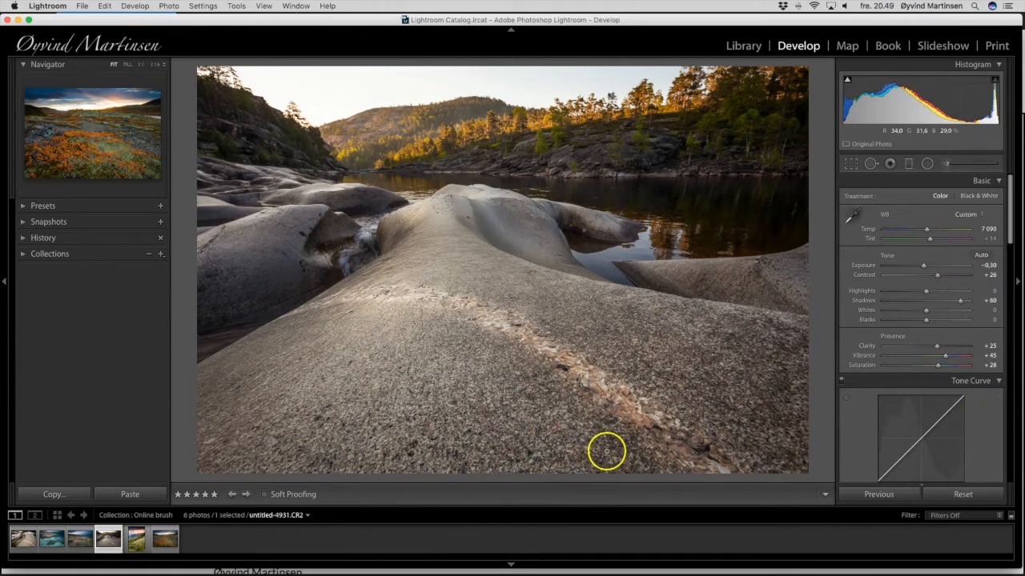
Open _MG_7623.CR2 and paint over the tree-covered slope and the foreground forest with the Adjustment Brush at exposure 0.12, size 6.5.
left_click(137, 541)
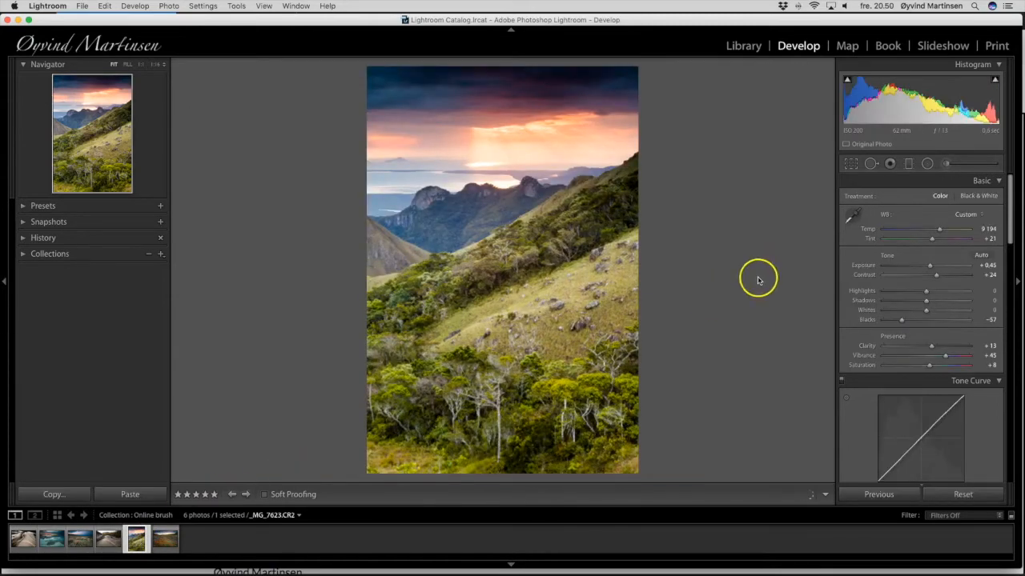
left_click(946, 163)
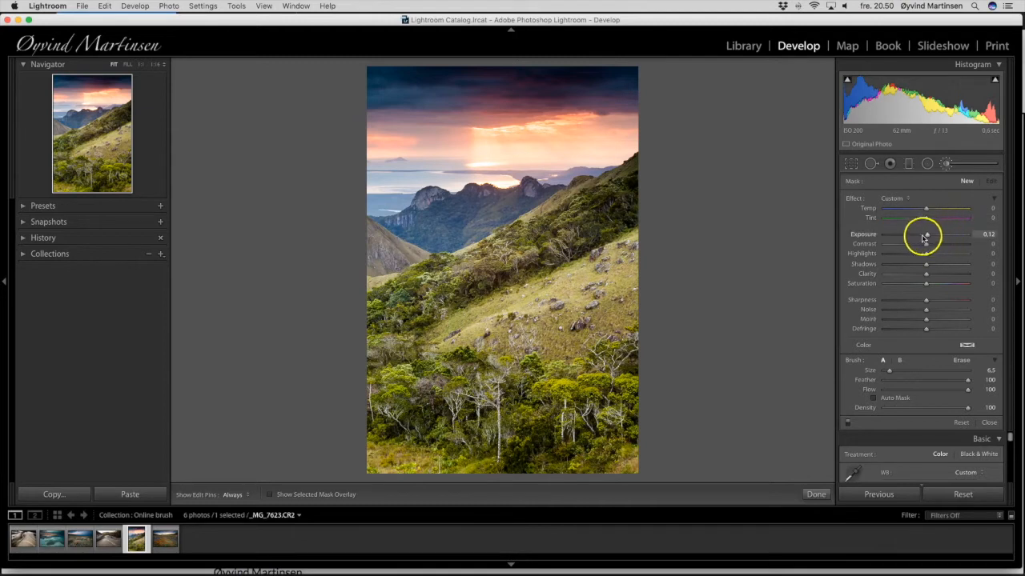
key("h")
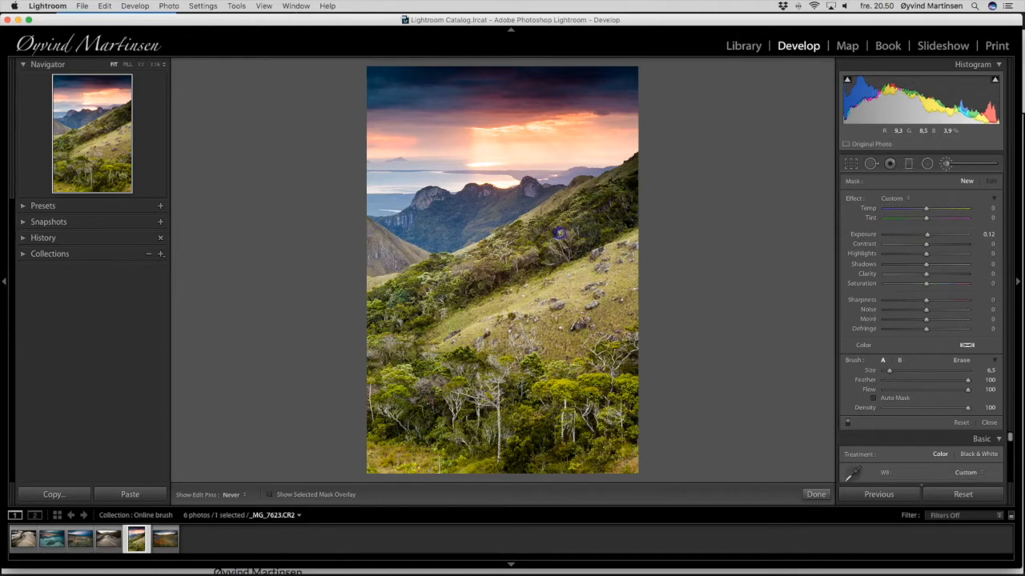
mouse_move(509, 248)
left_mouse_down()
mouse_move(491, 265)
mouse_move(417, 283)
left_mouse_up()
mouse_move(376, 318)
left_mouse_down()
mouse_move(391, 381)
mouse_move(463, 369)
left_mouse_up()
mouse_move(543, 380)
left_mouse_down()
mouse_move(586, 391)
mouse_move(577, 405)
mouse_move(626, 391)
left_mouse_up()
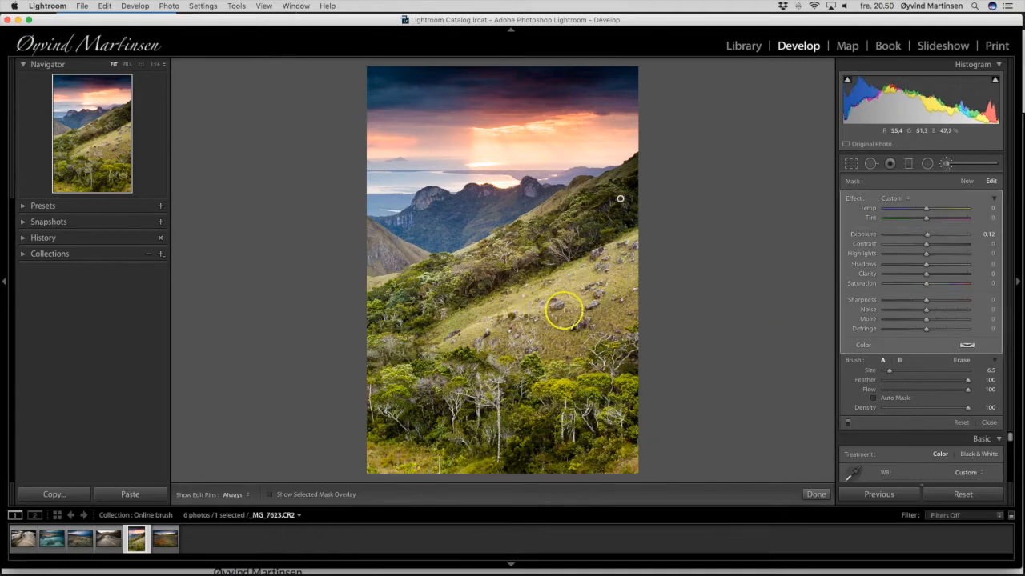
Create a new brush mask at exposure -0.14, size 9.0, and paint over the open grassy slope and the photo's bottom edge.
left_click(966, 182)
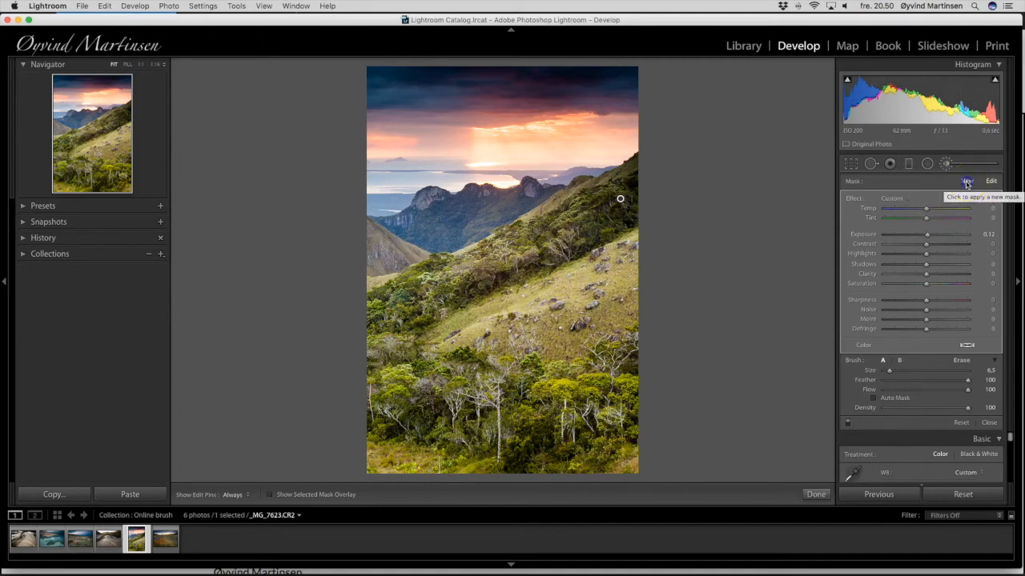
left_click(927, 237)
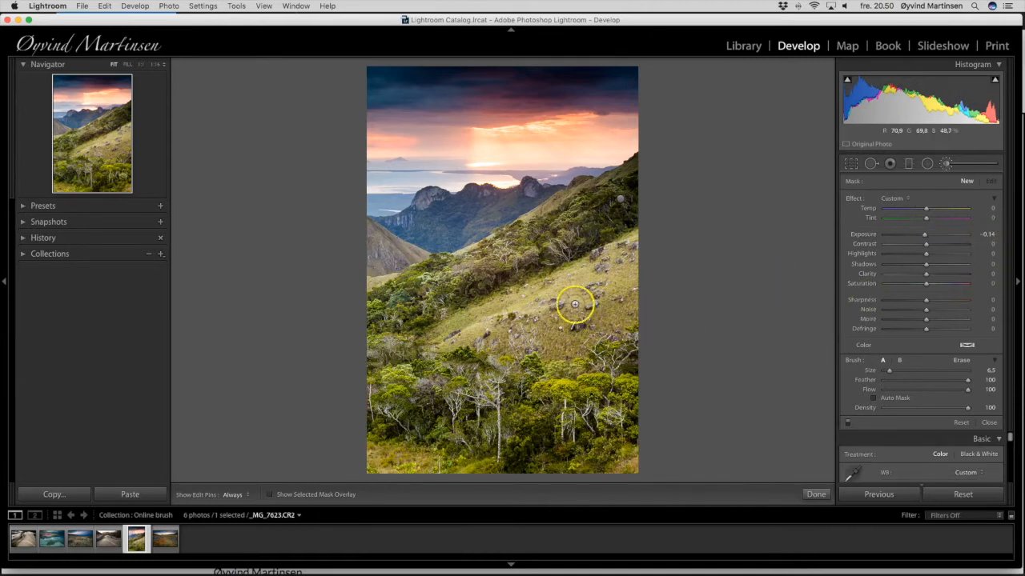
key("h")
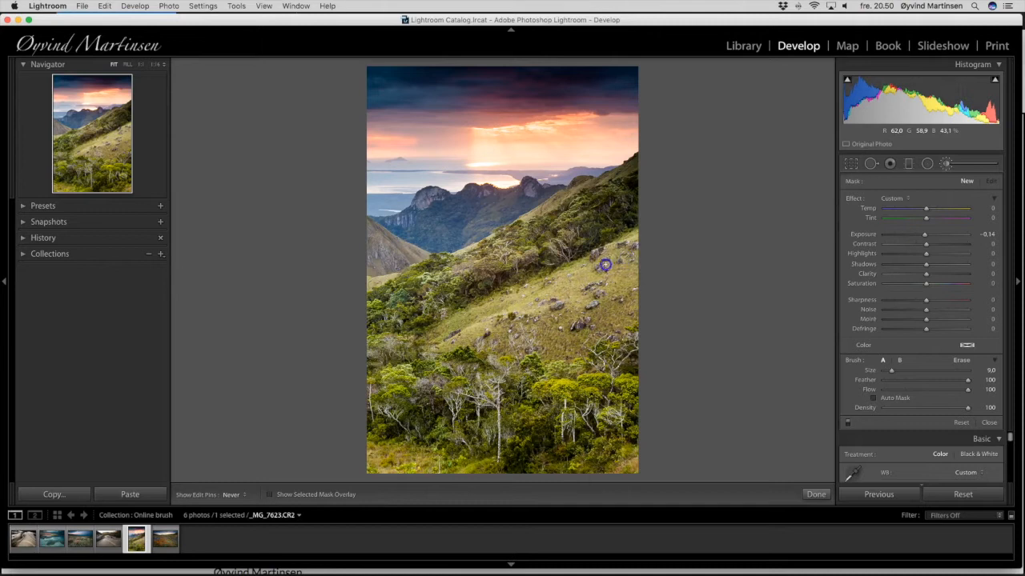
left_click_drag(461, 328, 459, 329)
left_click_drag(376, 458, 462, 467)
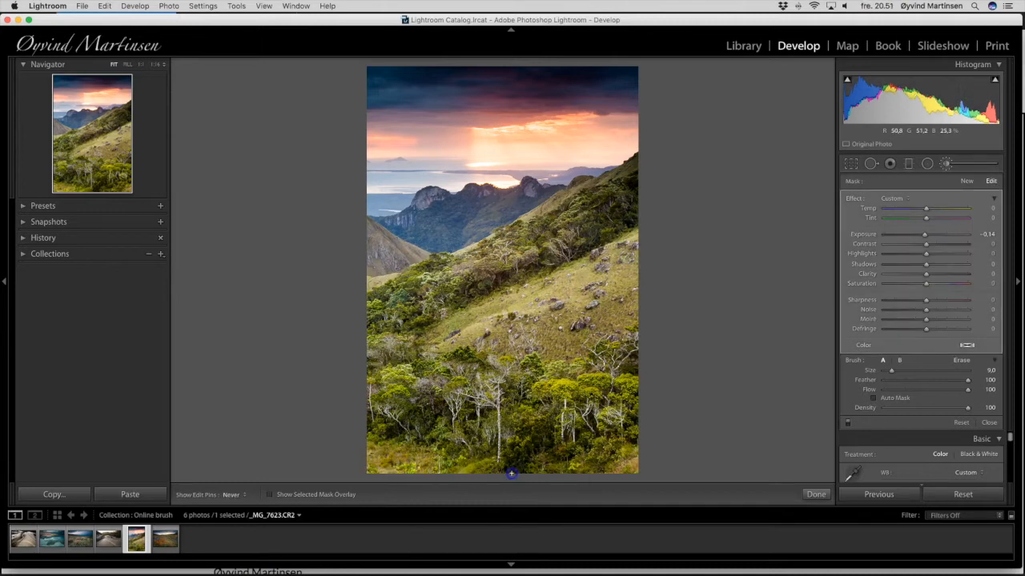
left_click_drag(595, 460, 624, 464)
left_click_drag(387, 449, 376, 465)
key("h")
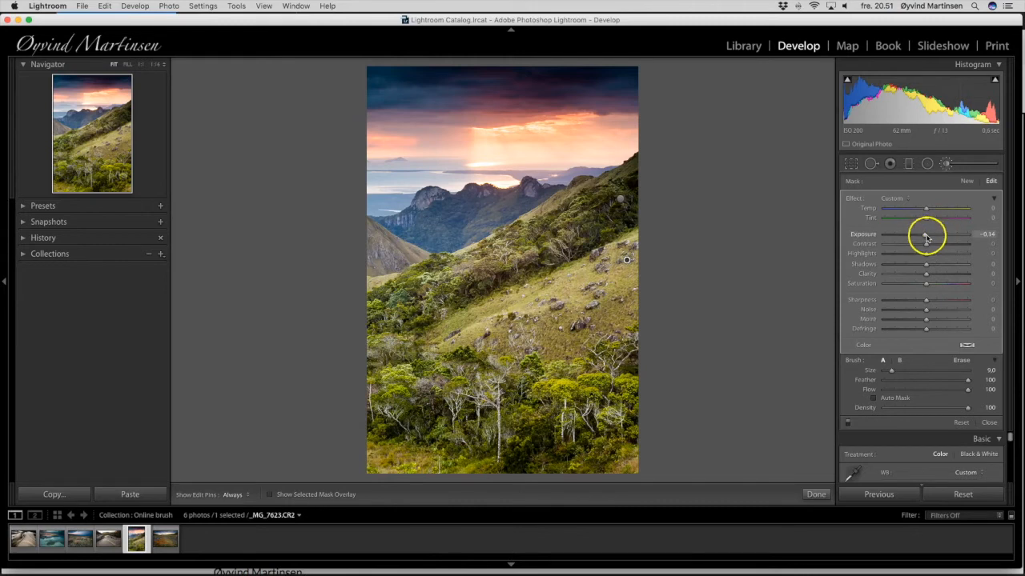
Darken the mask on the grassy slope and bottom edge by setting its exposure to -0.67.
left_click_drag(925, 237, 926, 237)
left_click_drag(923, 237, 921, 238)
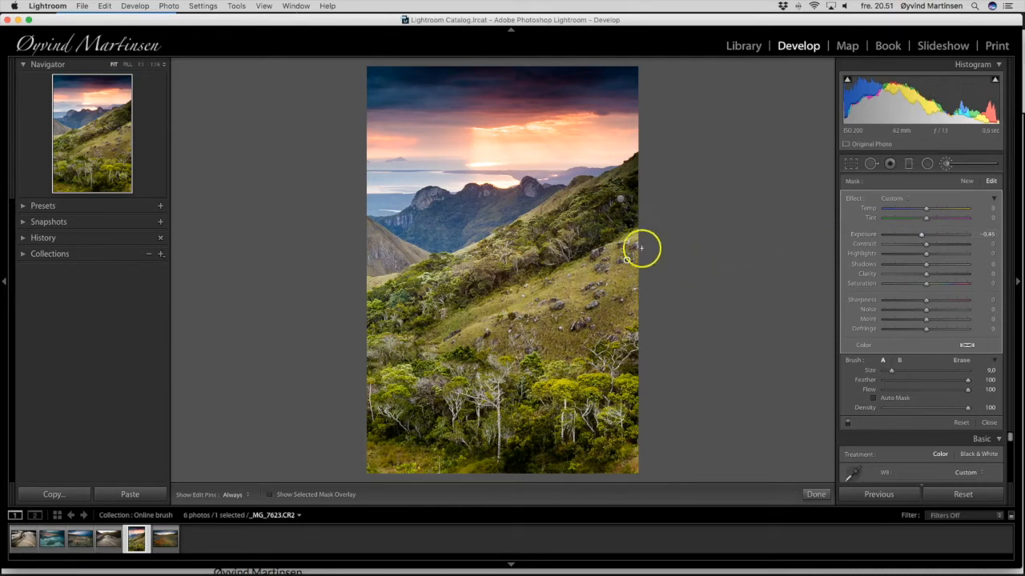
key("h")
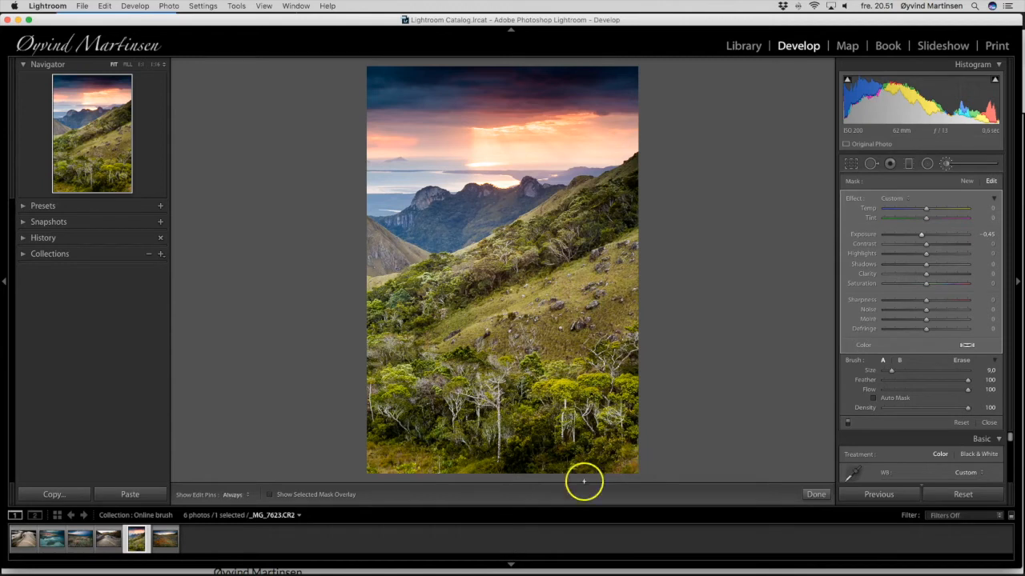
key("h")
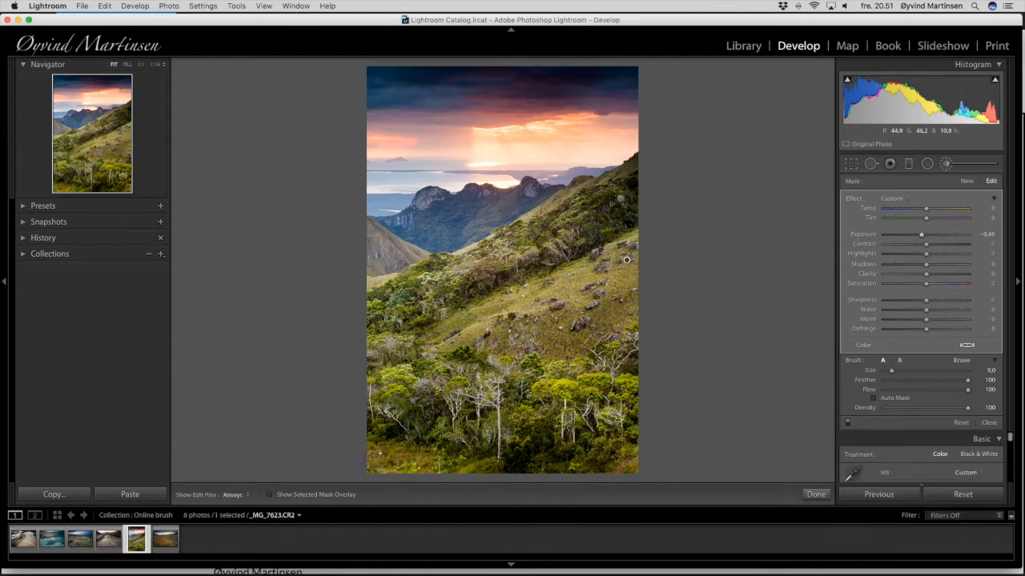
key("h")
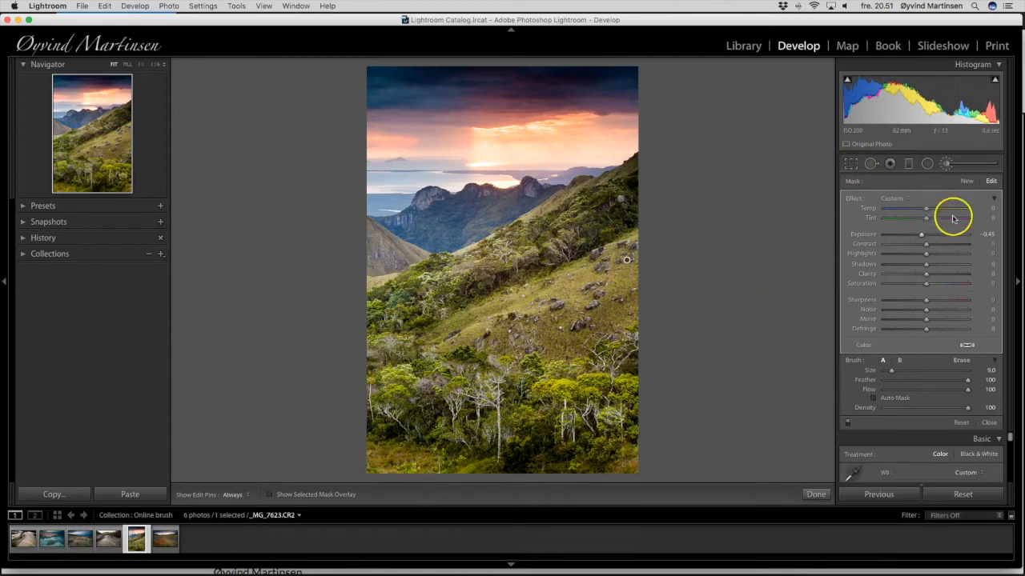
left_click(923, 236)
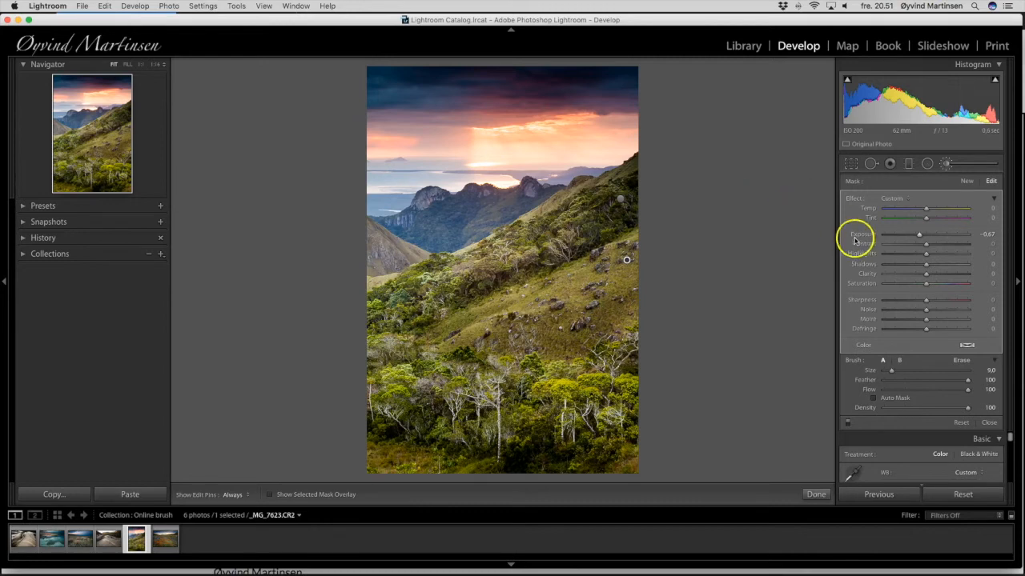
Close the Adjustment Brush and review the edited mountain slope photo in full screen.
left_click(989, 423)
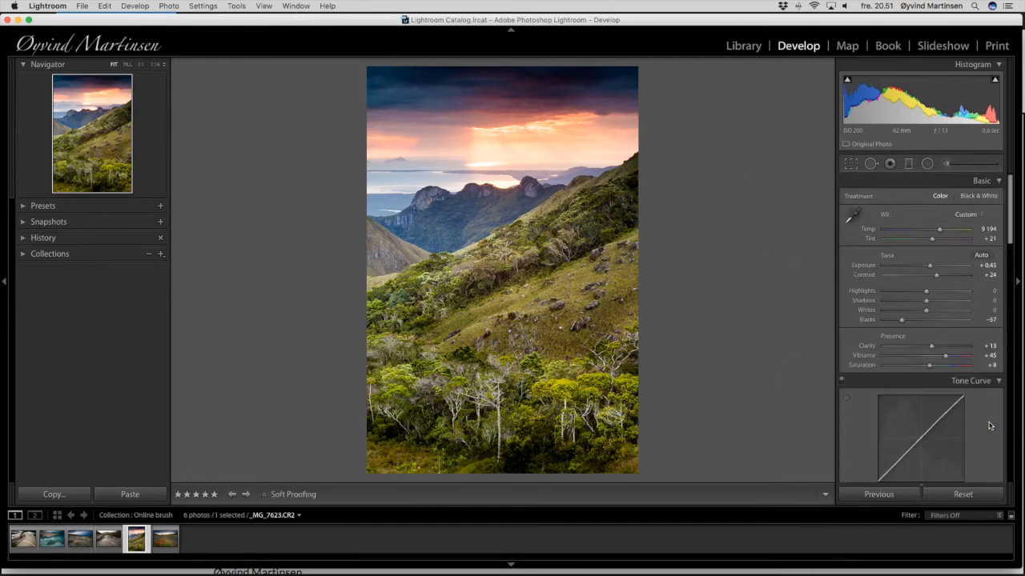
key("f")
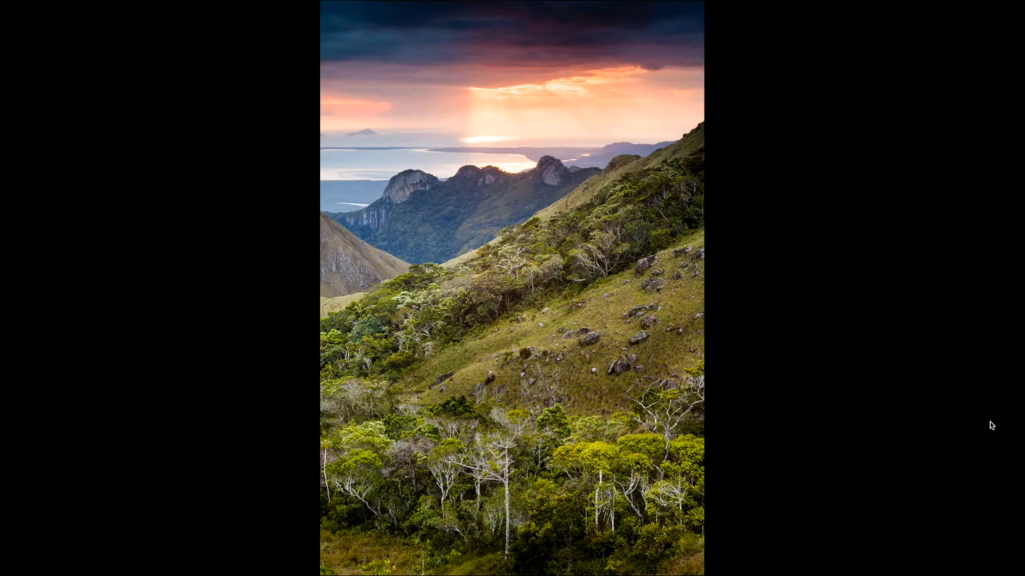
key("f")
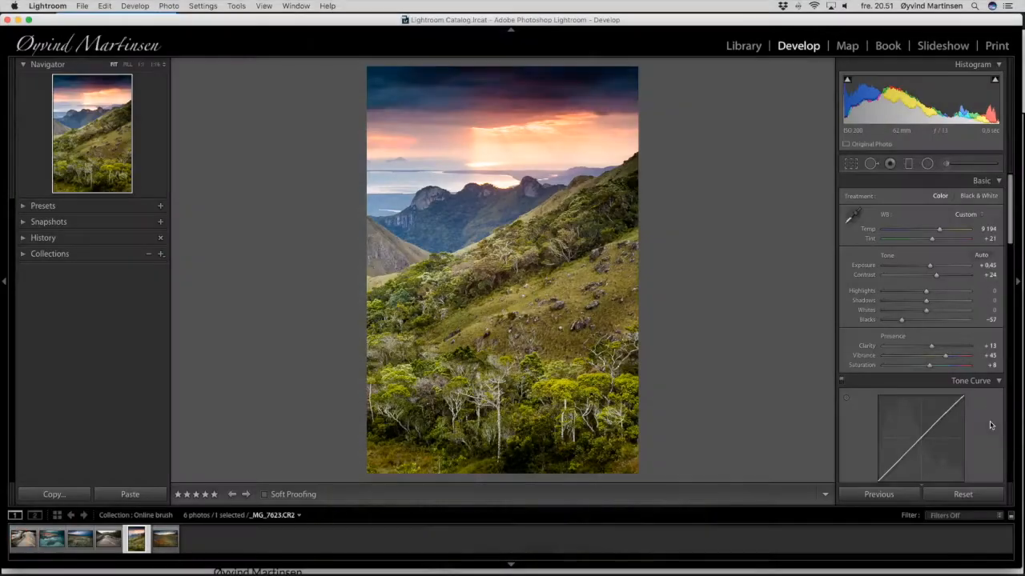
Open untitled-4931.CR2 and start painting the orange shrubs with the Adjustment Brush at exposure 0.11, size 5.0.
left_click(166, 538)
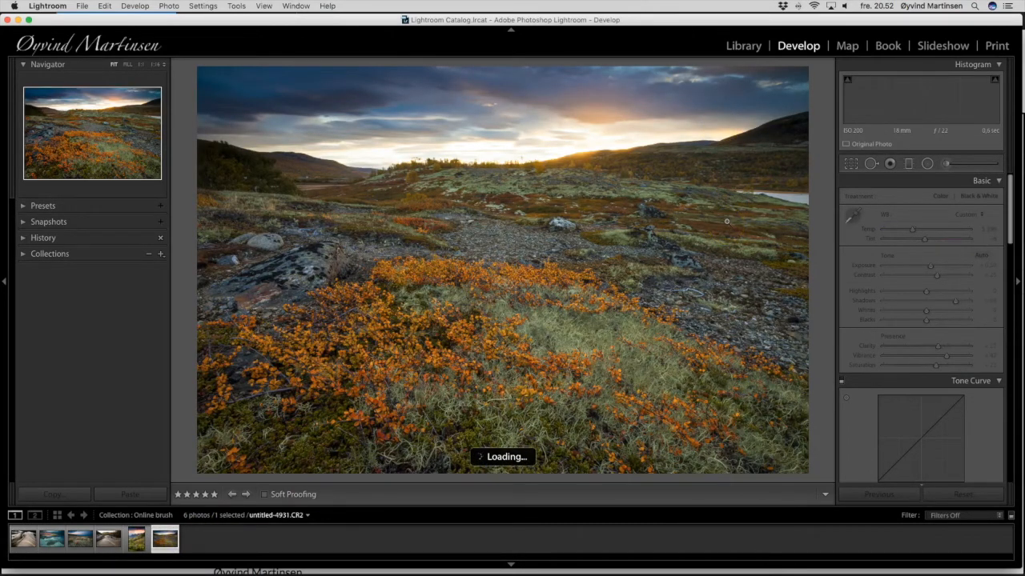
left_click(742, 225)
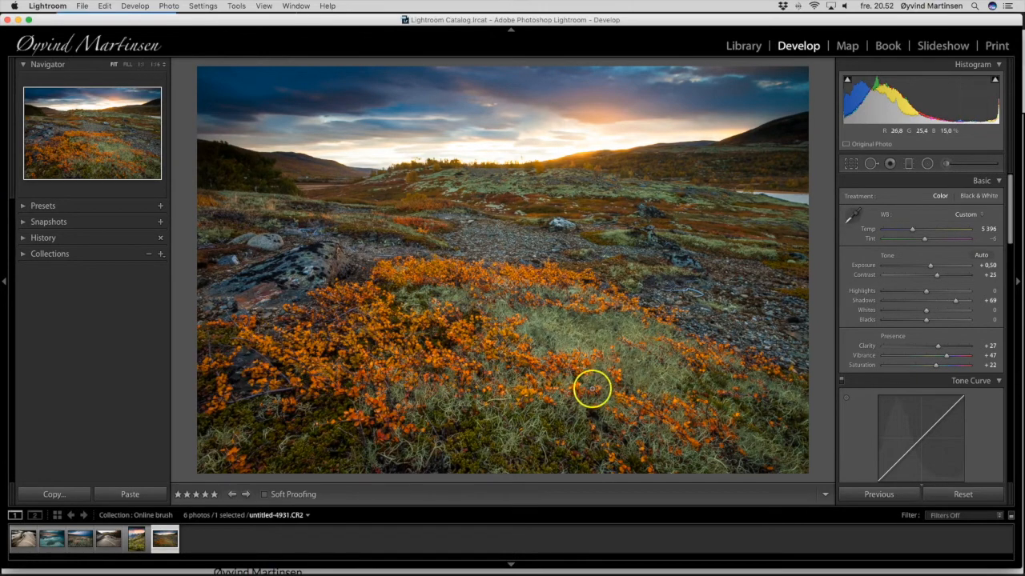
left_click(946, 164)
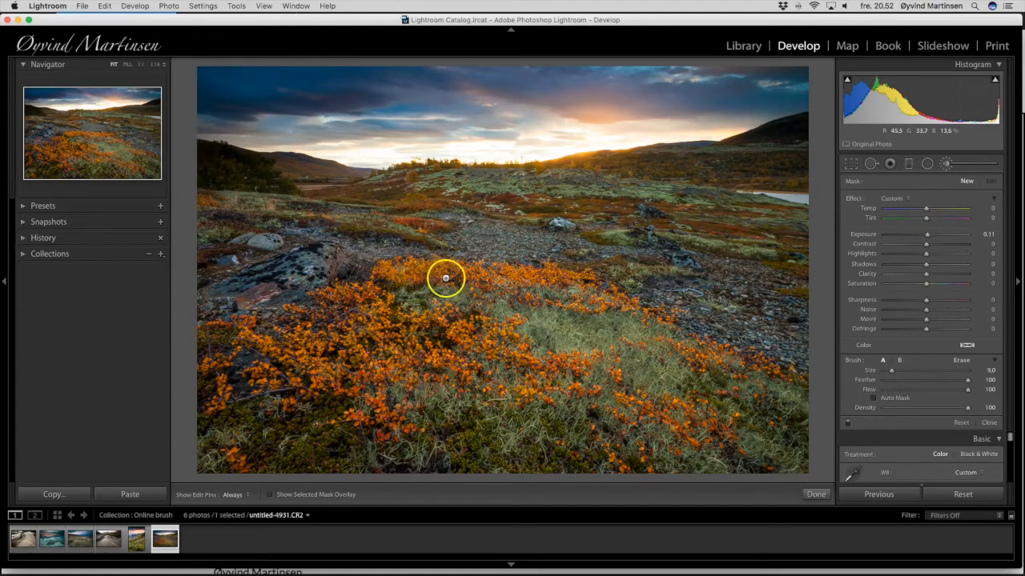
scroll(435, 278, "down", 7)
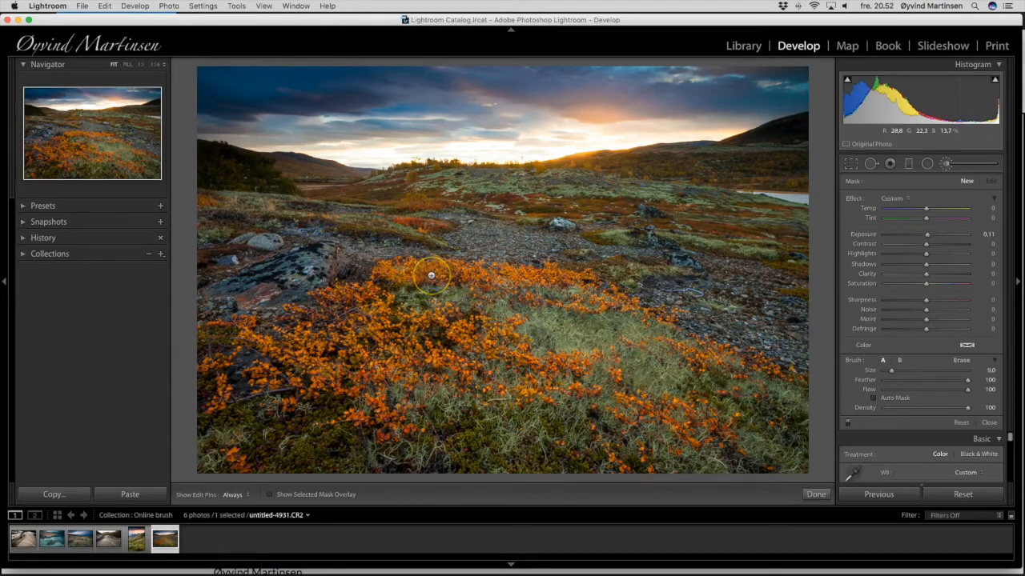
key("h")
left_click(515, 294)
key("h")
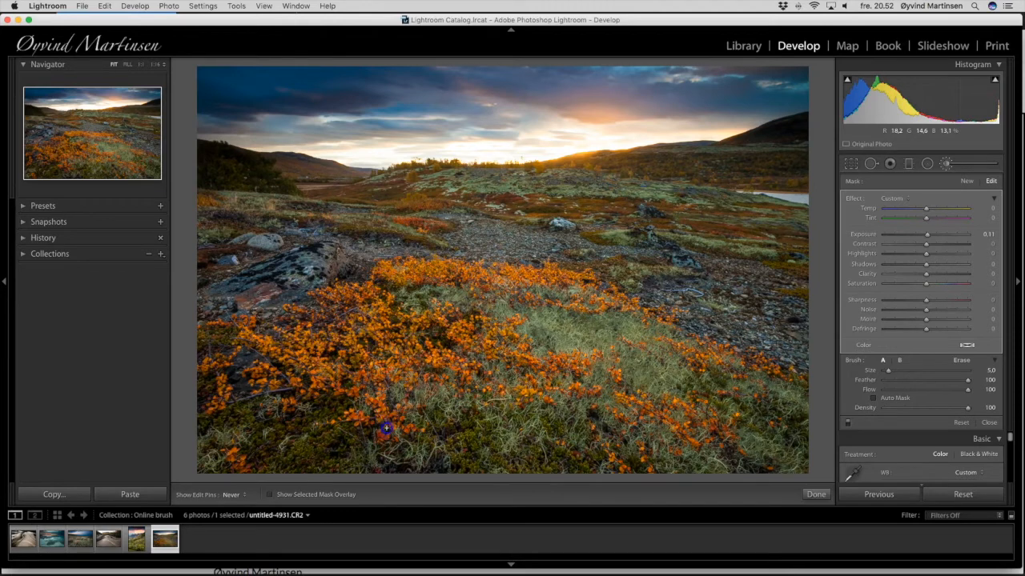
Paint over the remaining orange shrubs across the foreground, reducing the brush size to 3.0 for the narrower patches.
mouse_move(320, 384)
left_mouse_down()
mouse_move(251, 372)
mouse_move(262, 379)
mouse_move(217, 403)
left_mouse_up()
mouse_move(333, 328)
left_mouse_down()
mouse_move(446, 342)
mouse_move(439, 363)
mouse_move(428, 363)
left_mouse_up()
left_click_drag(360, 308, 347, 316)
left_click_drag(533, 397, 590, 388)
key("h")
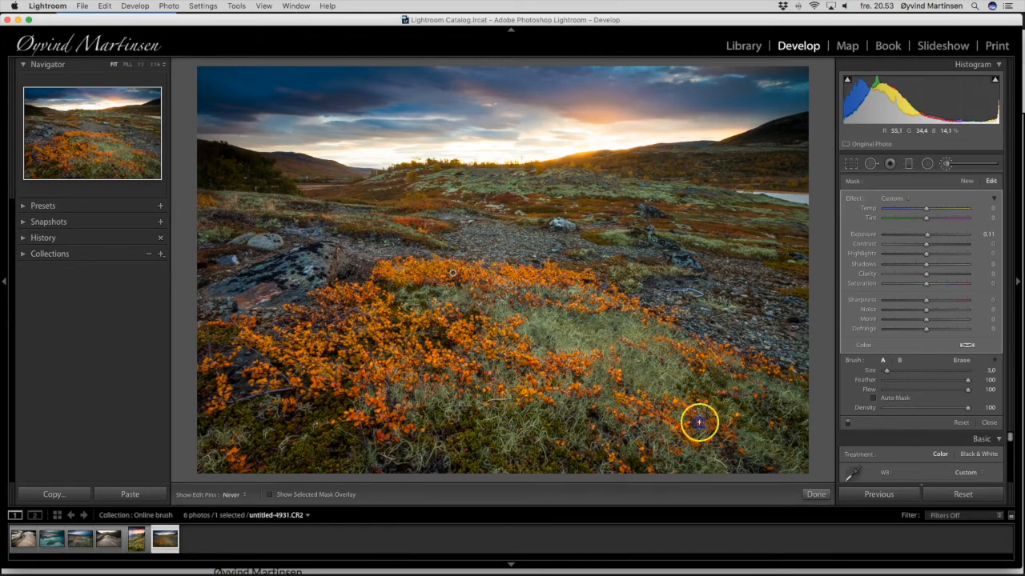
key("h")
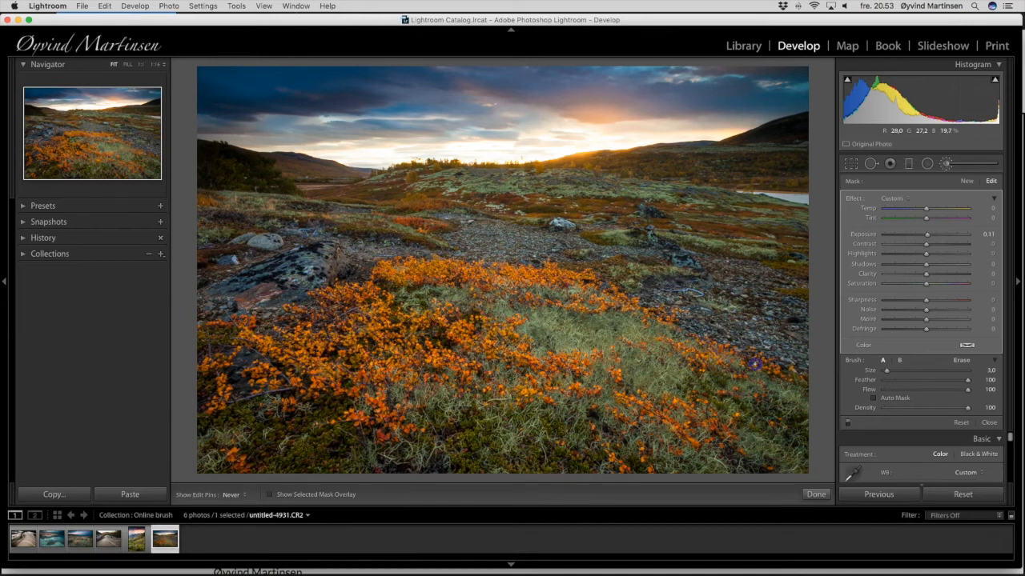
key("h")
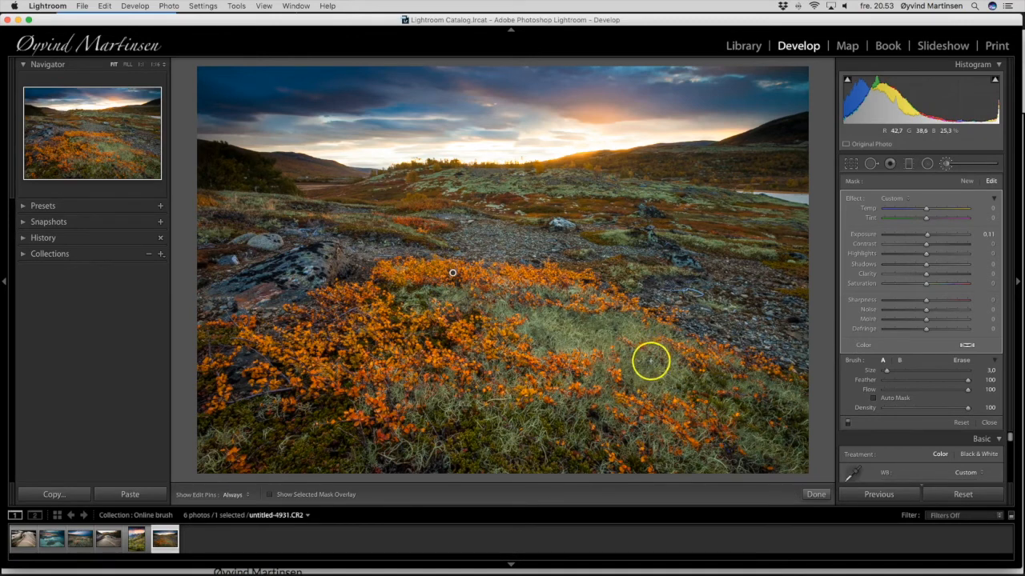
Try a stronger exposure on the orange shrubs' mask and settle on 0.16.
key("h")
key("h")
key("h")
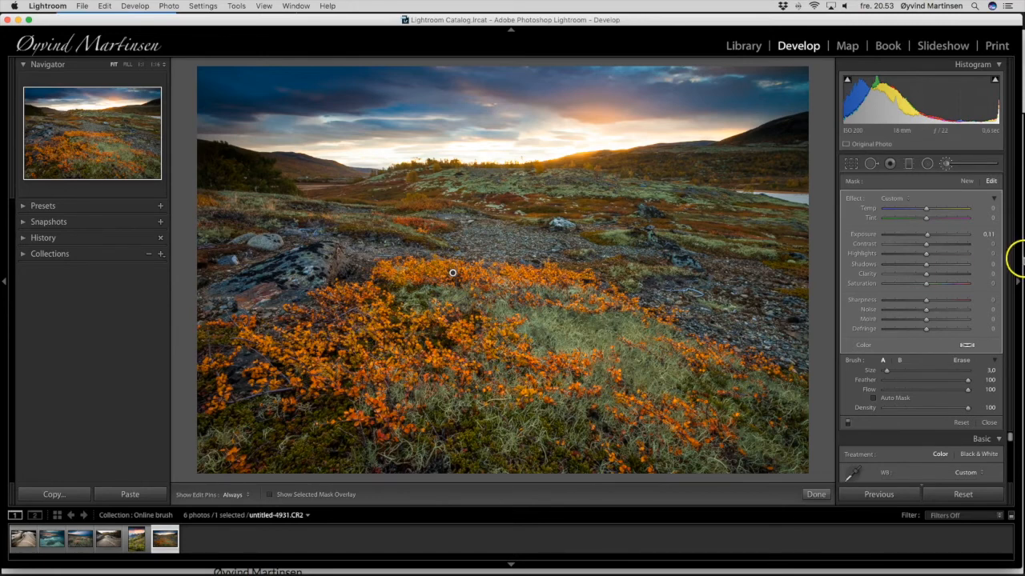
mouse_move(927, 238)
left_mouse_down()
mouse_move(956, 236)
mouse_move(916, 238)
mouse_move(932, 238)
left_mouse_up()
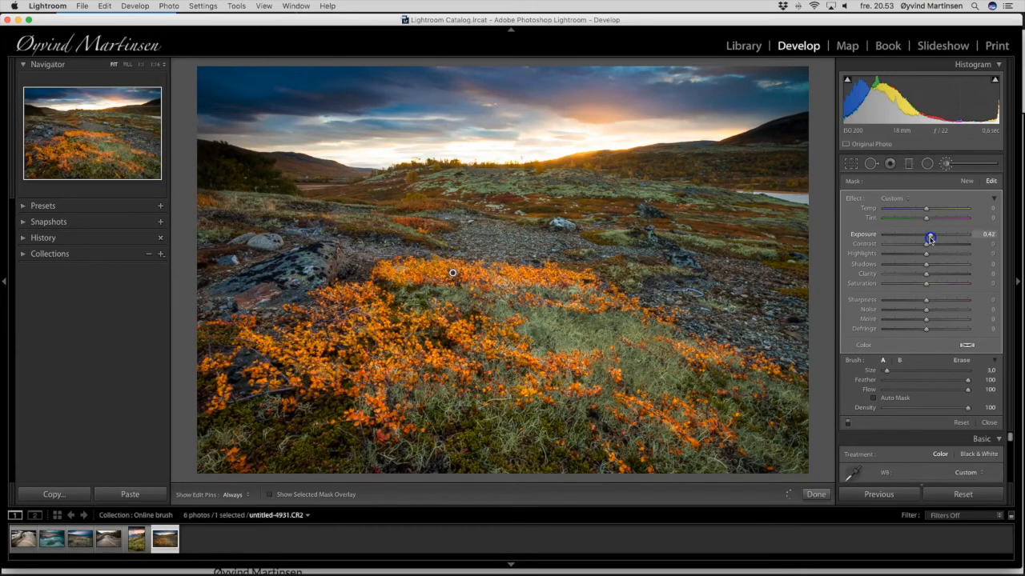
left_click_drag(929, 239, 927, 239)
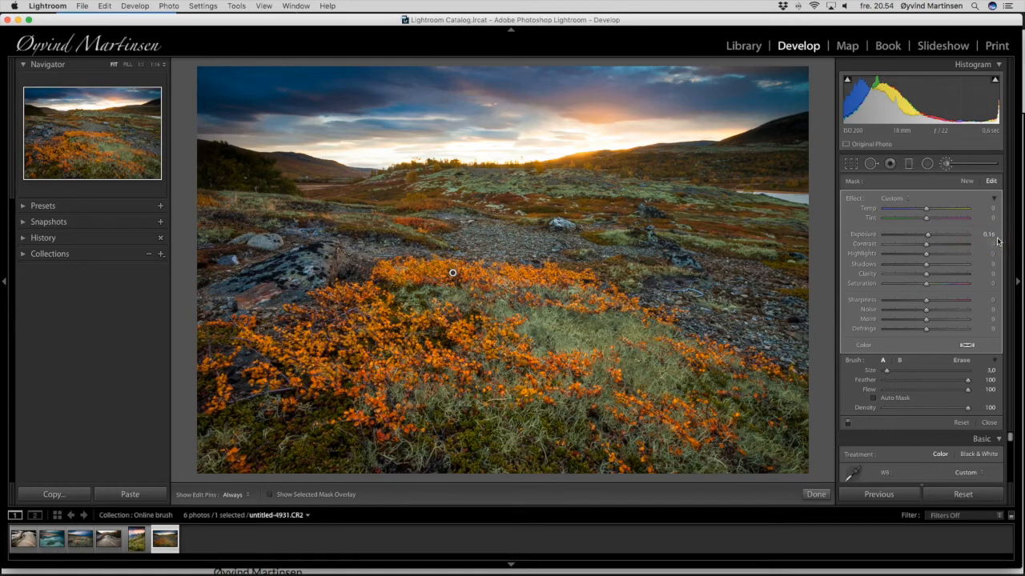
Close the Adjustment Brush and review the edited autumn shrub photo in full screen.
left_click(990, 422)
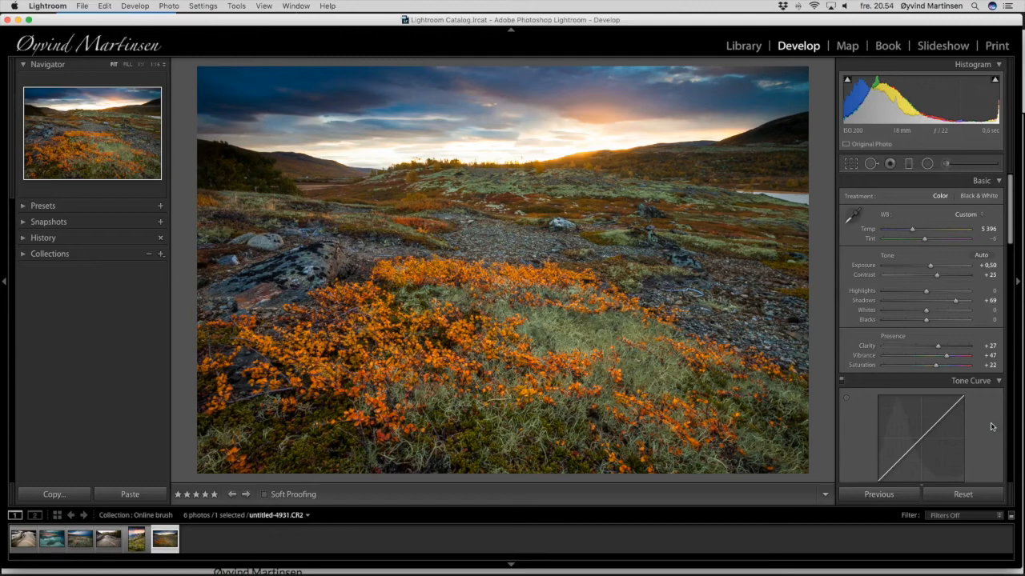
key("f")
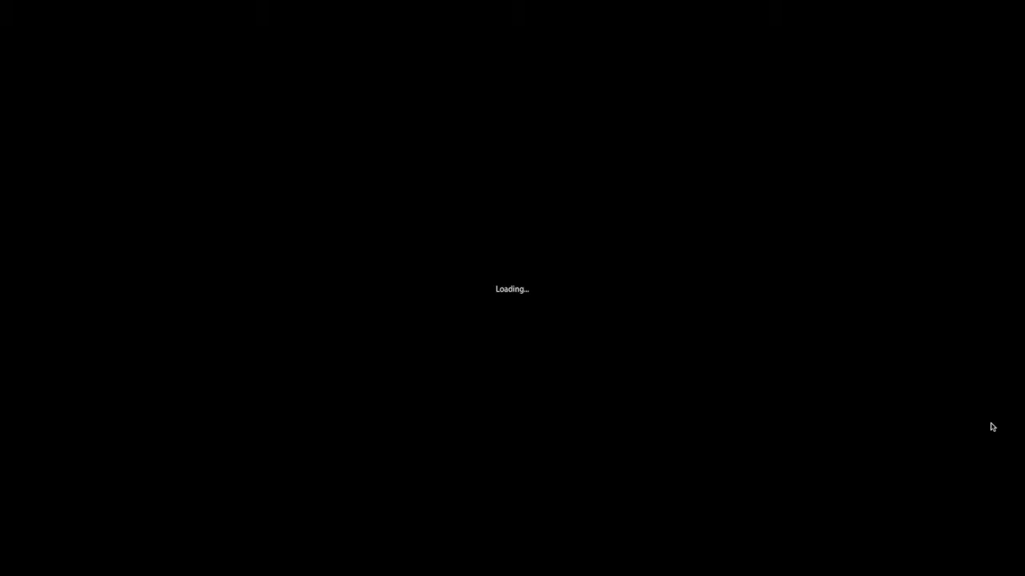